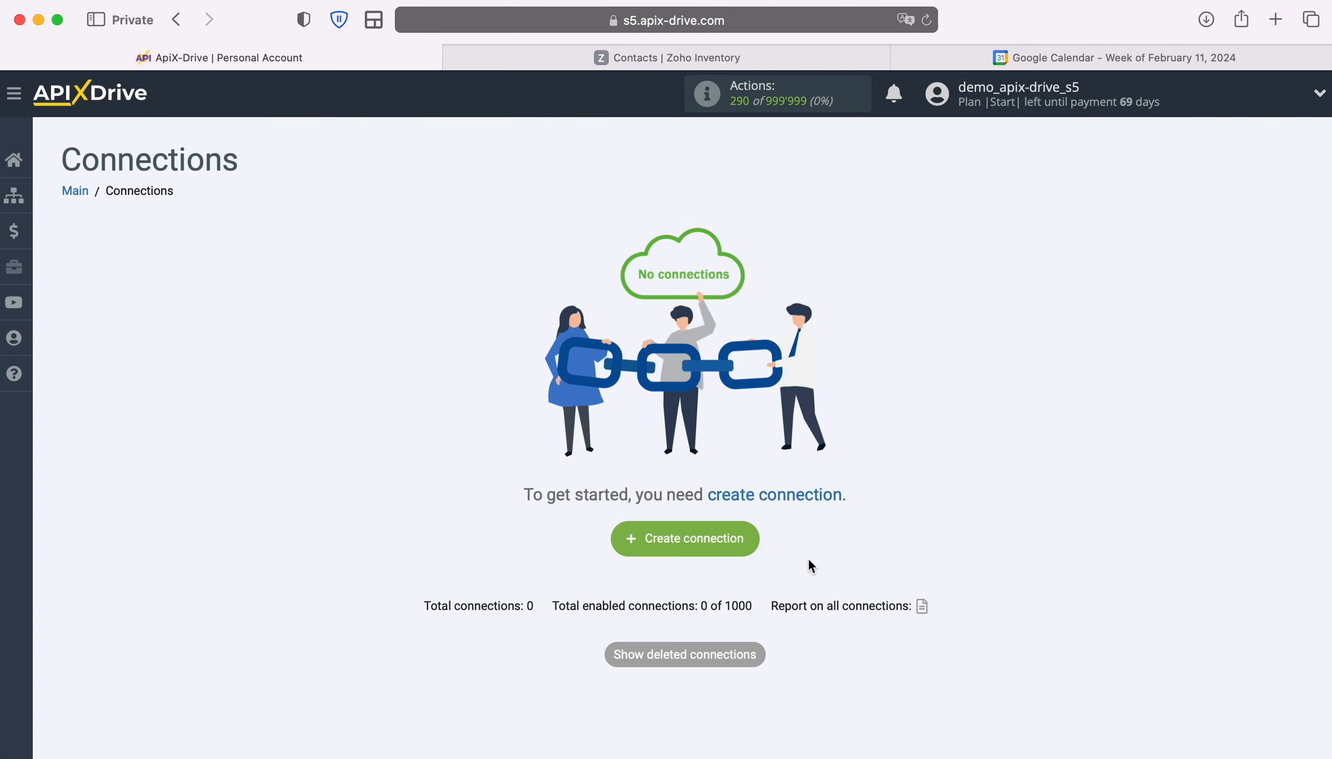
- Create a new connection with Zoho Inventory as the data source system
{"action": "left_click", "coordinate": [754, 539]}
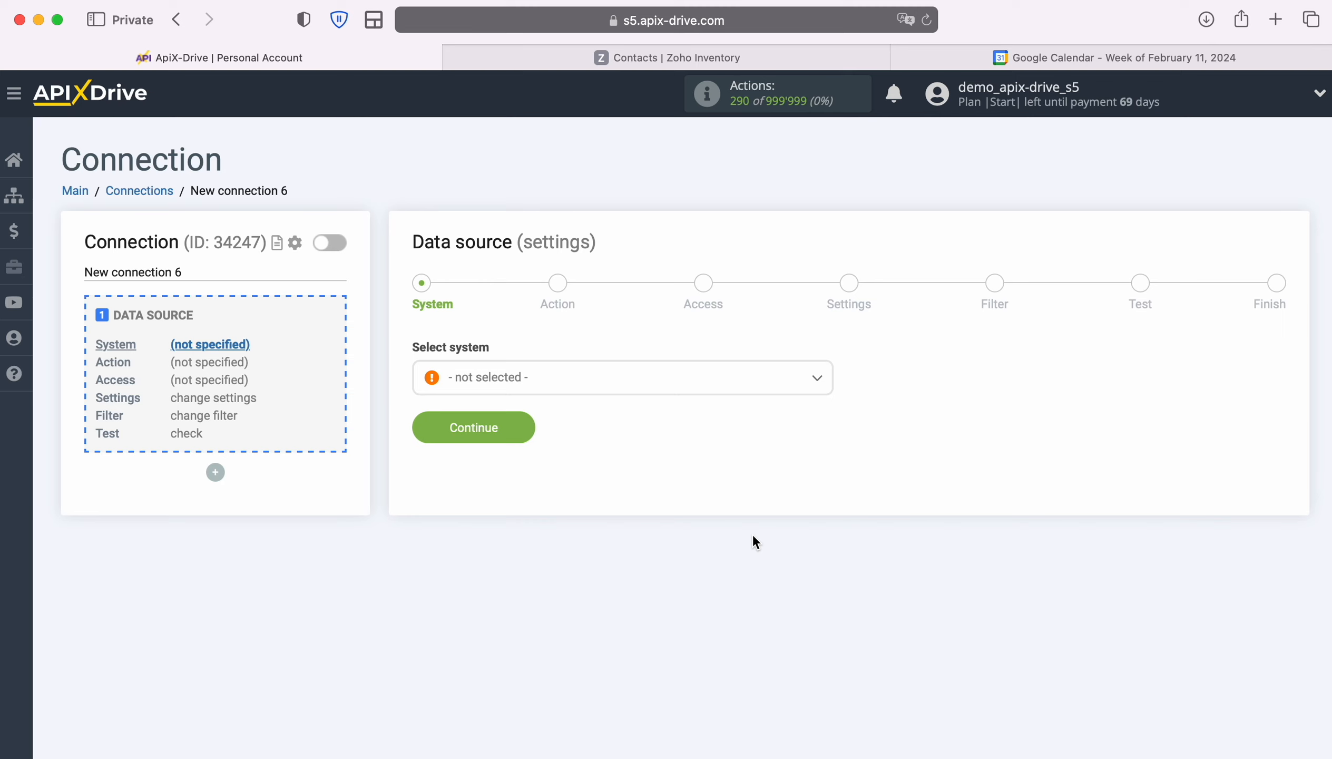
{"action": "left_click", "coordinate": [740, 382]}
{"action": "scroll", "coordinate": [740, 525], "scroll_direction": "down", "scroll_amount": 20}
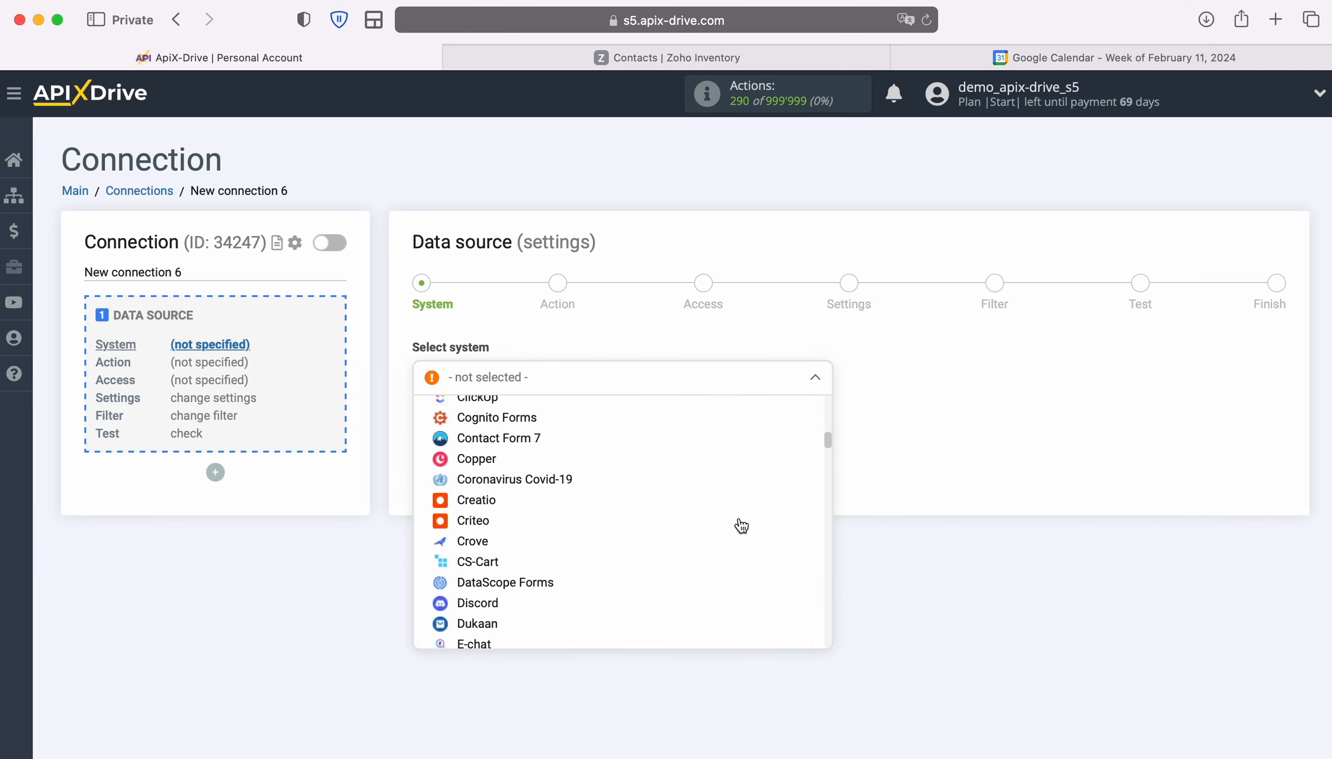
{"action": "scroll", "coordinate": [741, 525], "scroll_direction": "down", "scroll_amount": 20}
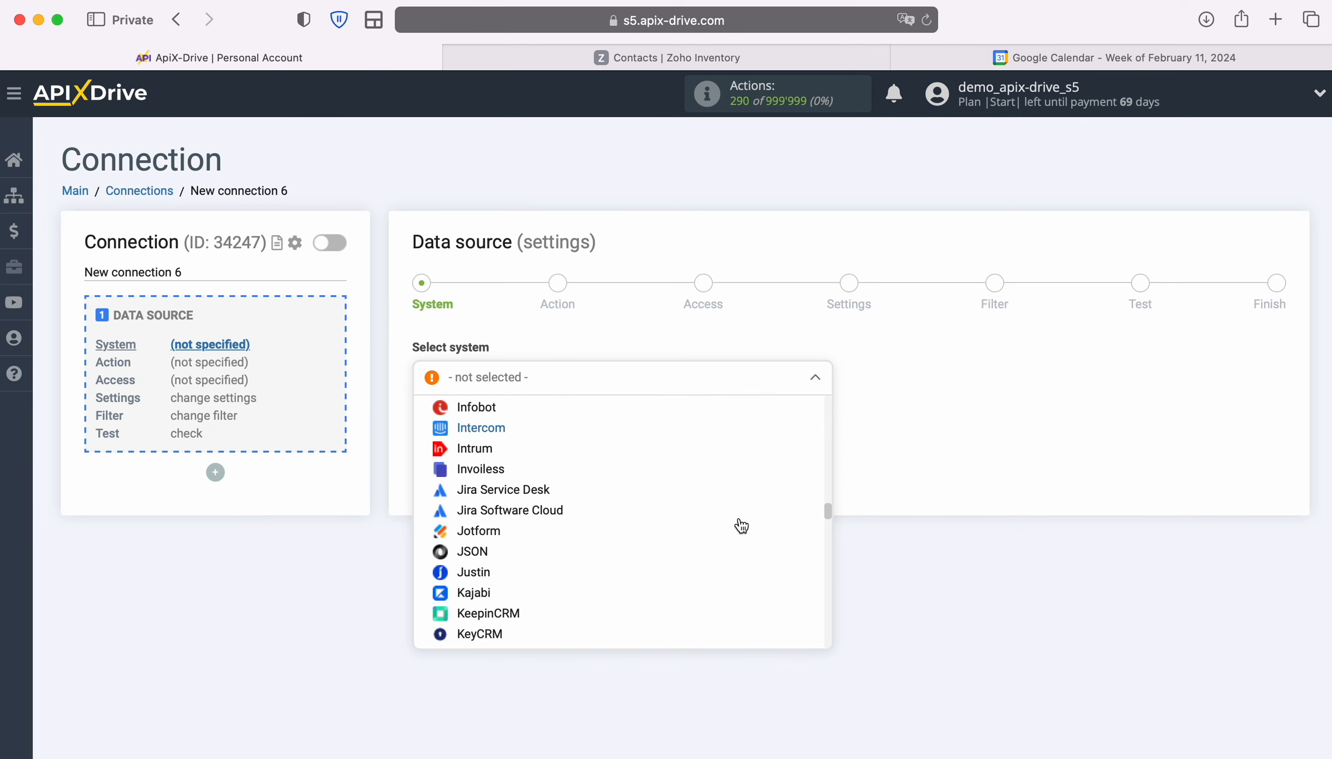
{"action": "scroll", "coordinate": [741, 526], "scroll_direction": "down", "scroll_amount": 20}
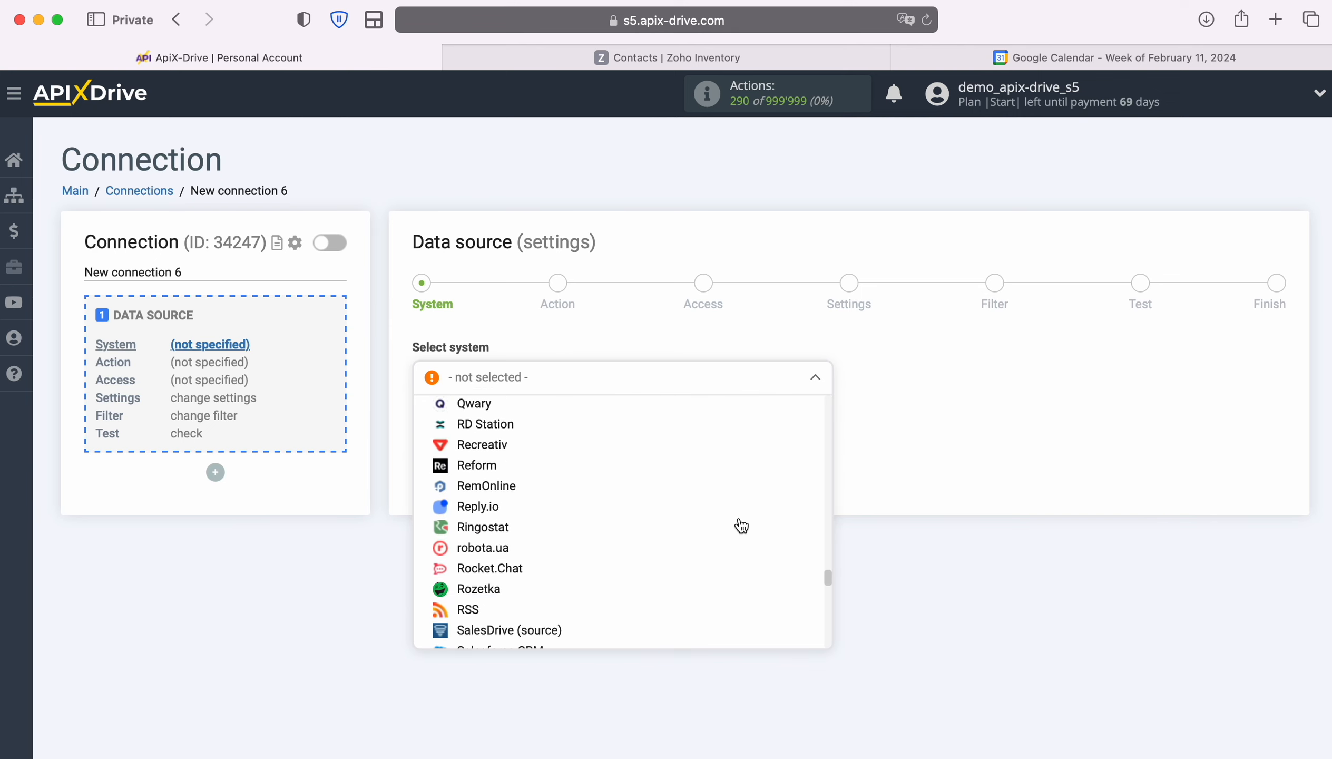
{"action": "scroll", "coordinate": [741, 526], "scroll_direction": "down", "scroll_amount": 20}
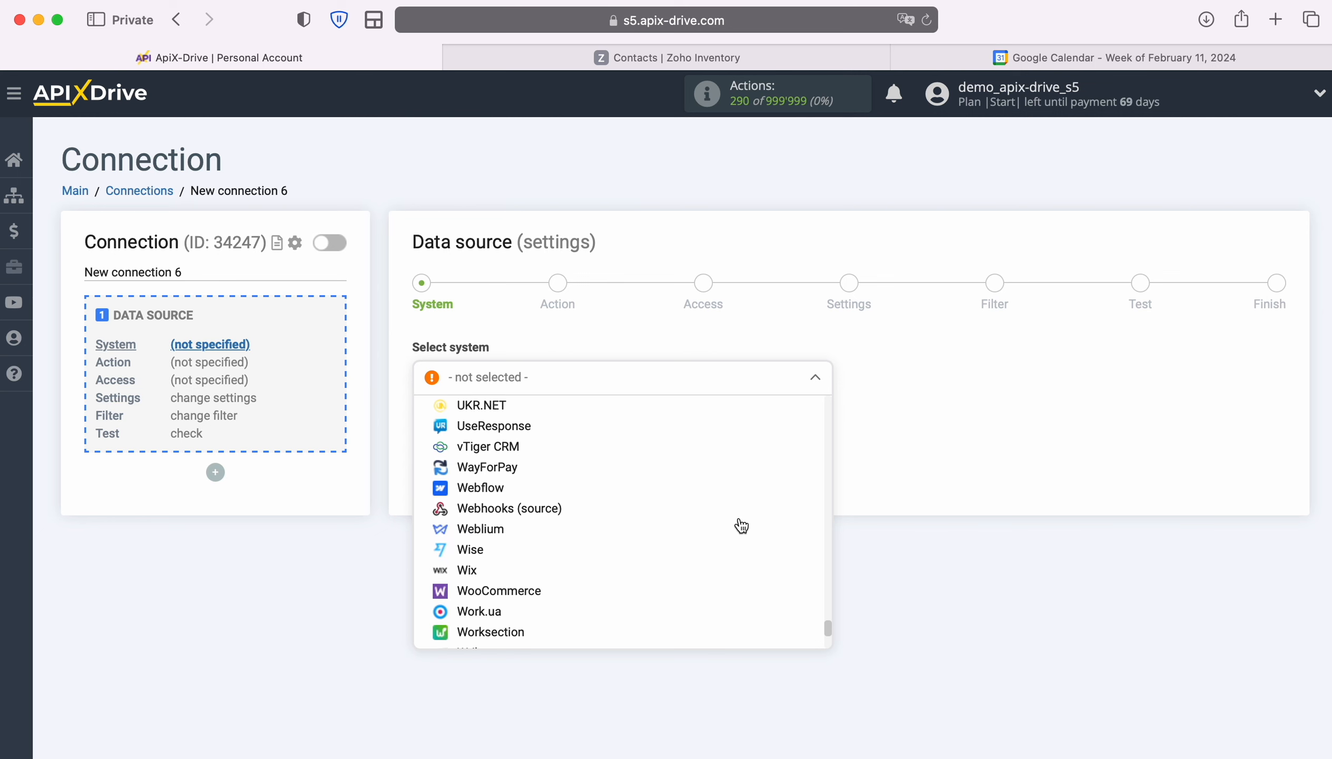
{"action": "left_click", "coordinate": [496, 615]}
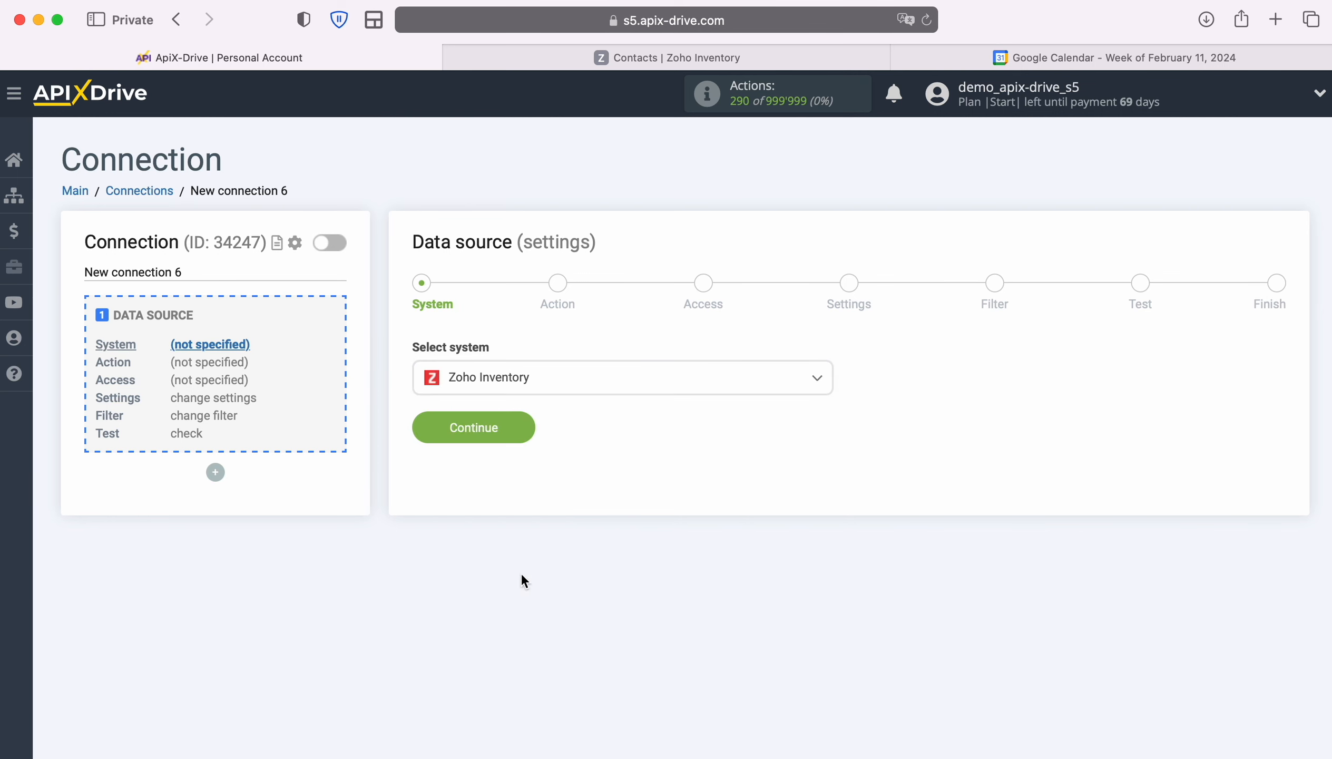
{"action": "left_click", "coordinate": [525, 441]}
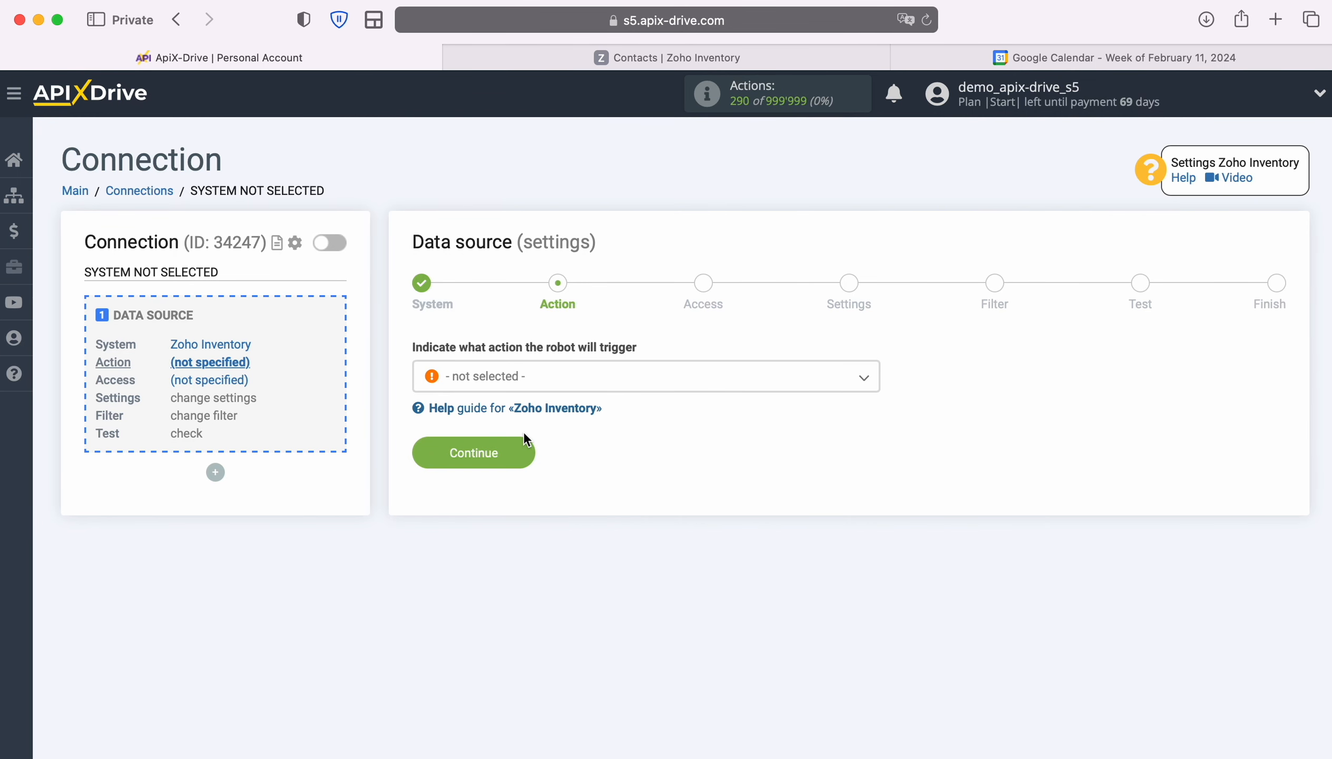
- Choose Get CONTACTS (new) as the source action
{"action": "left_click", "coordinate": [603, 384]}
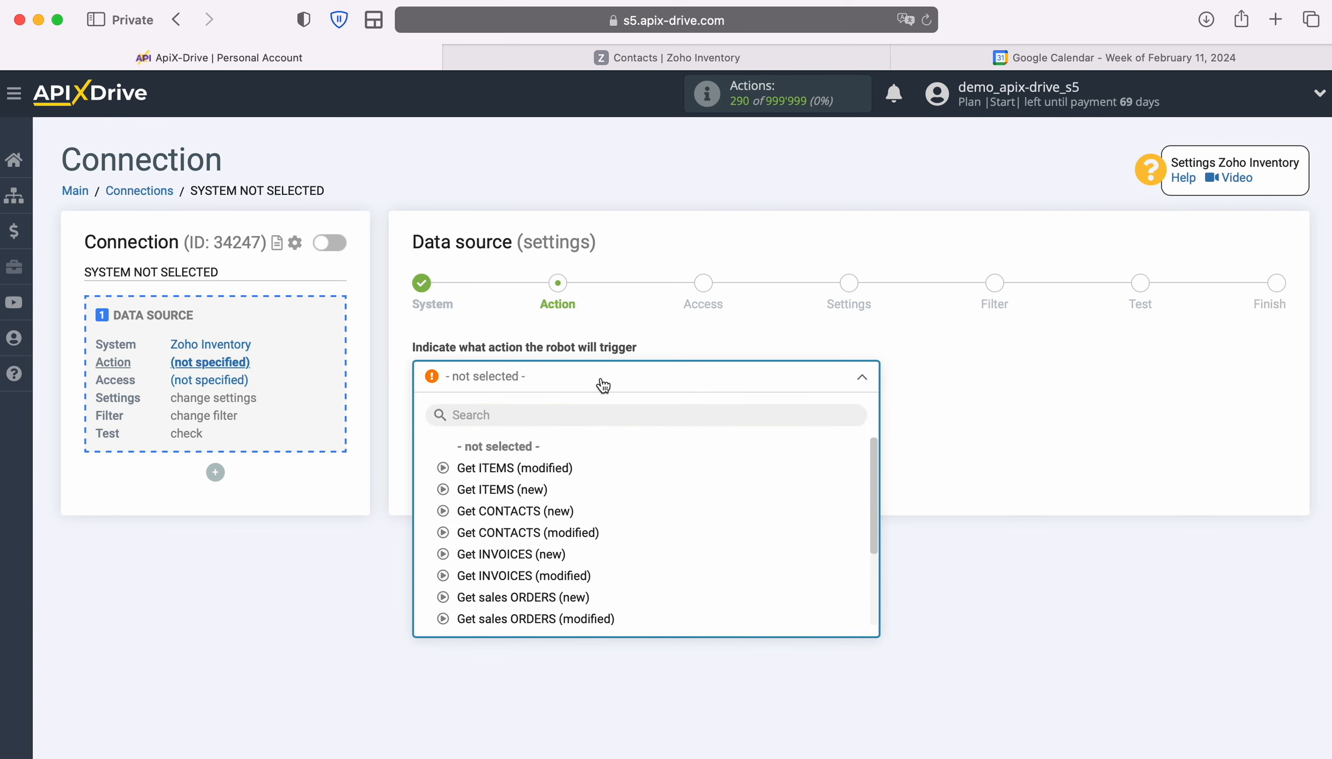
{"action": "left_click", "coordinate": [555, 510]}
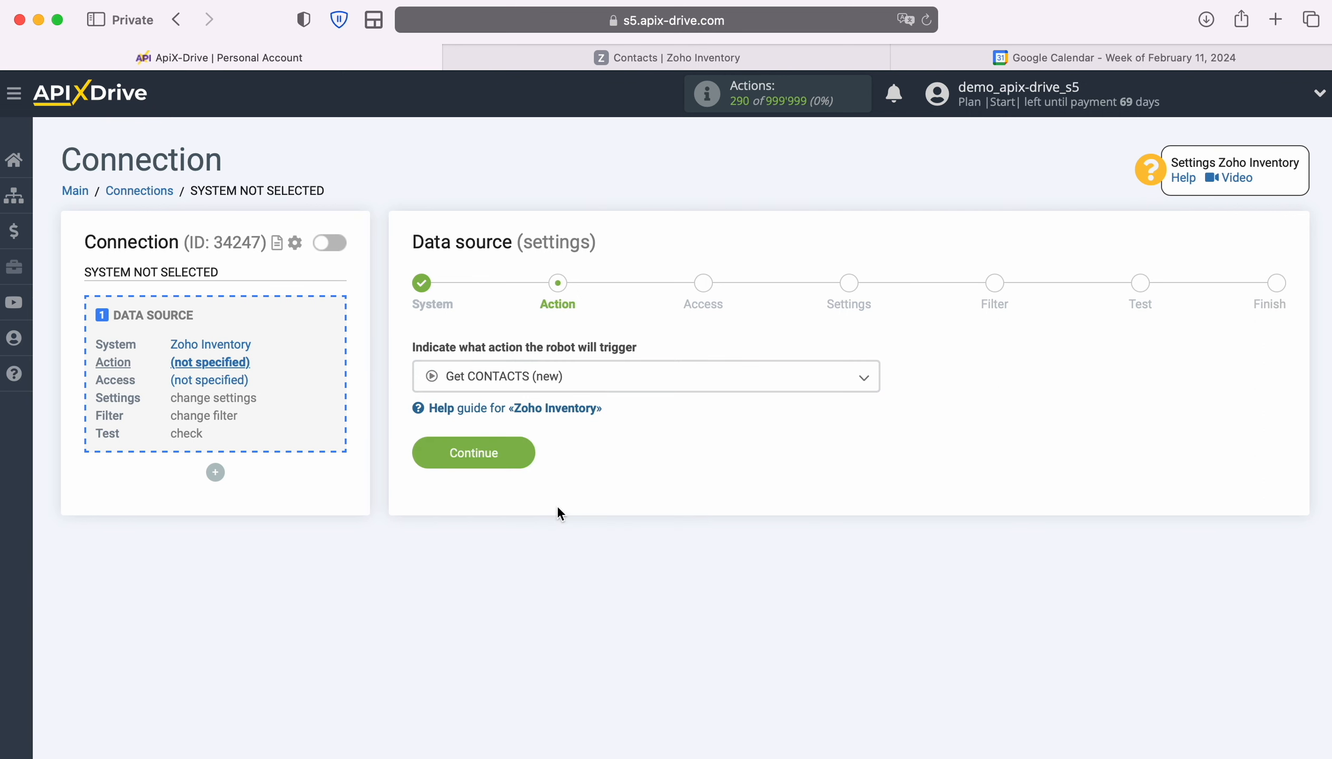
{"action": "left_click", "coordinate": [529, 461]}
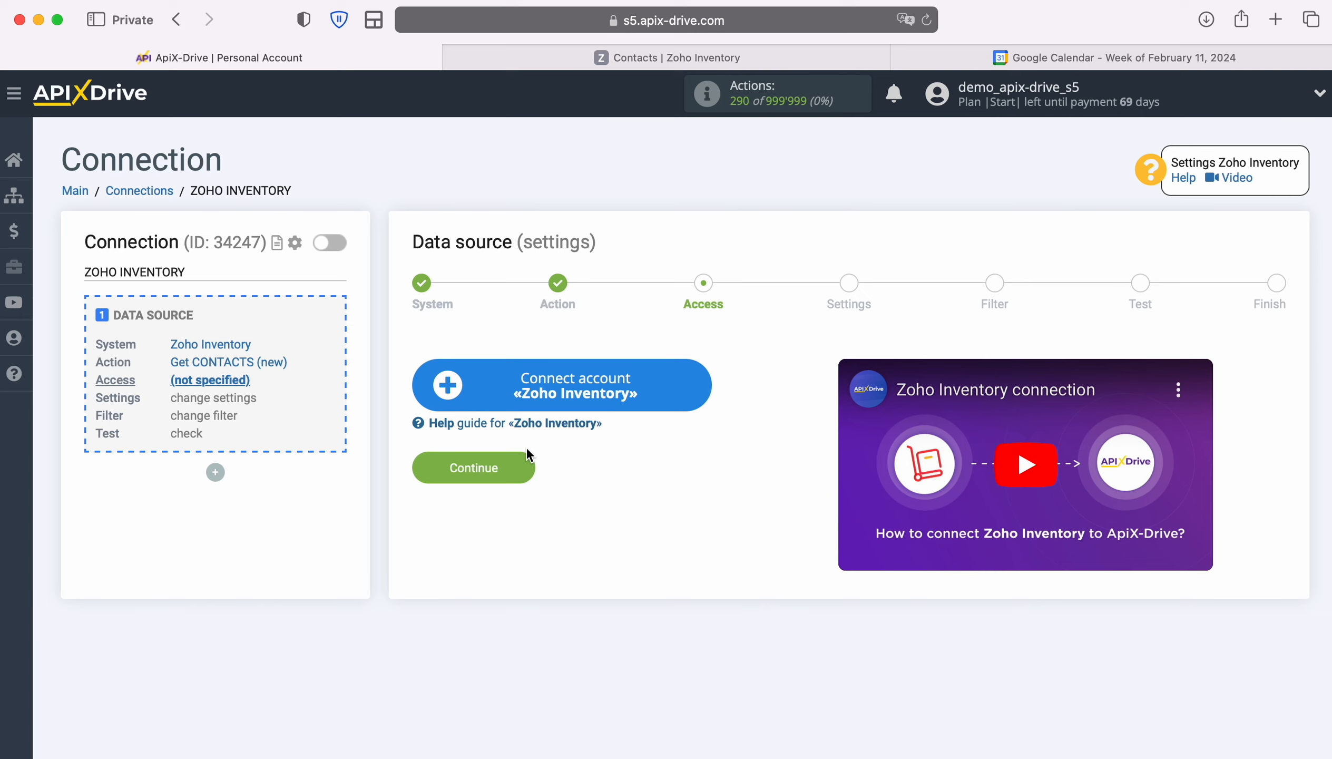
- Sign in to Zoho with the account e-mail and saved password, then accept ApiX Drive's access
{"action": "left_click", "coordinate": [700, 388]}
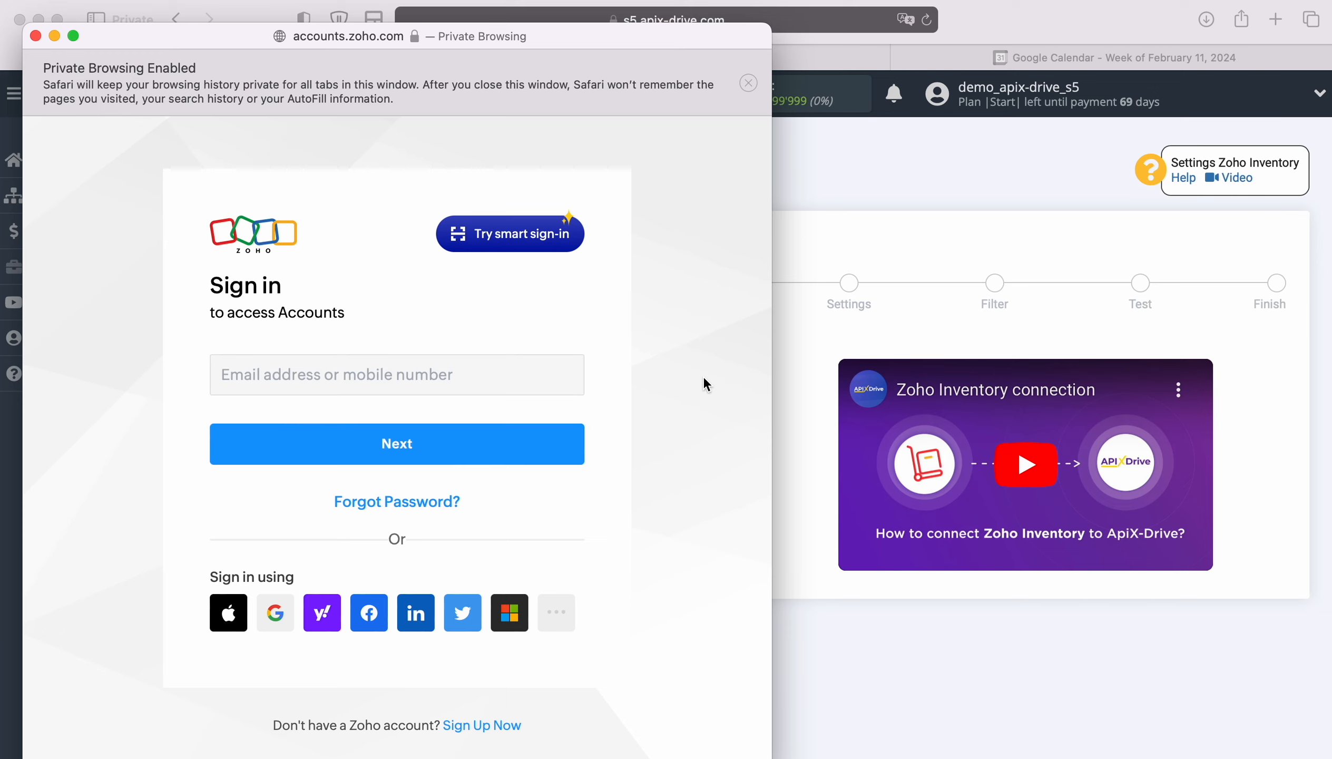
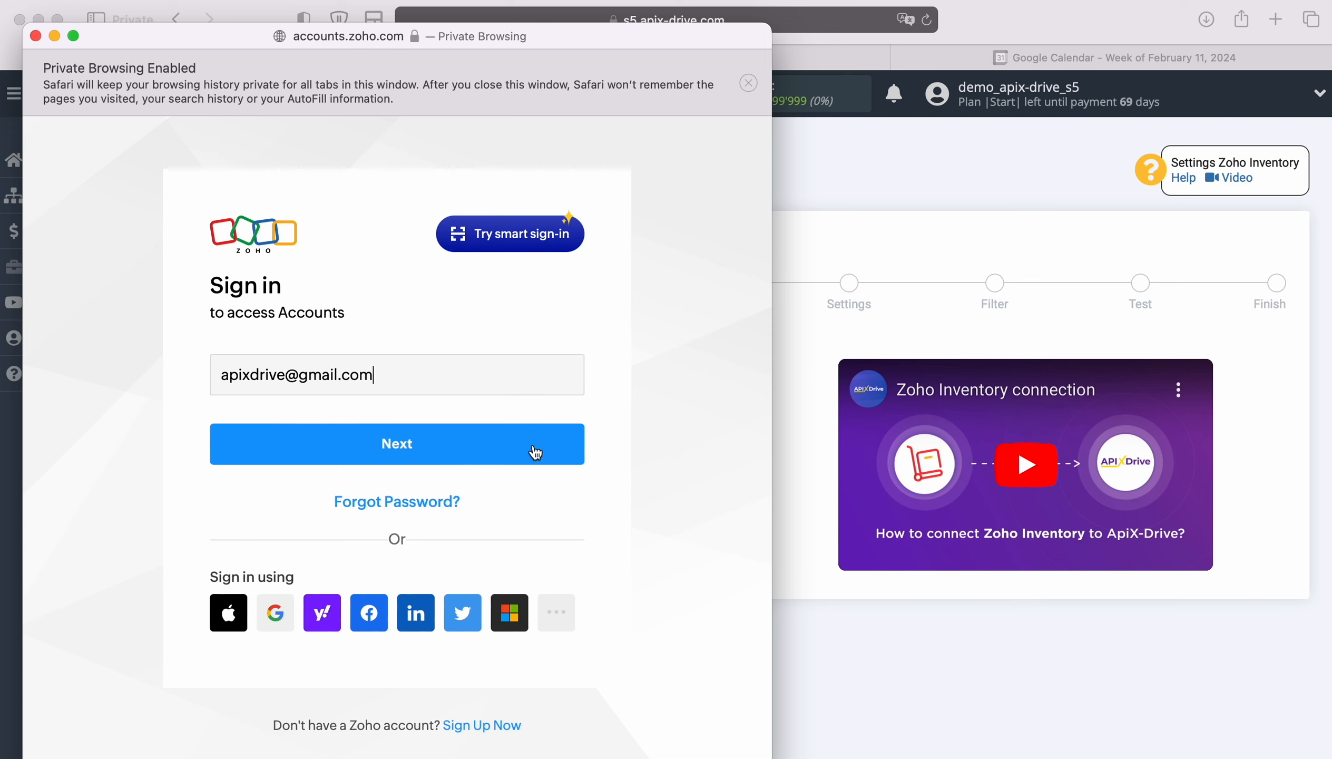
{"action": "left_click", "coordinate": [524, 450]}
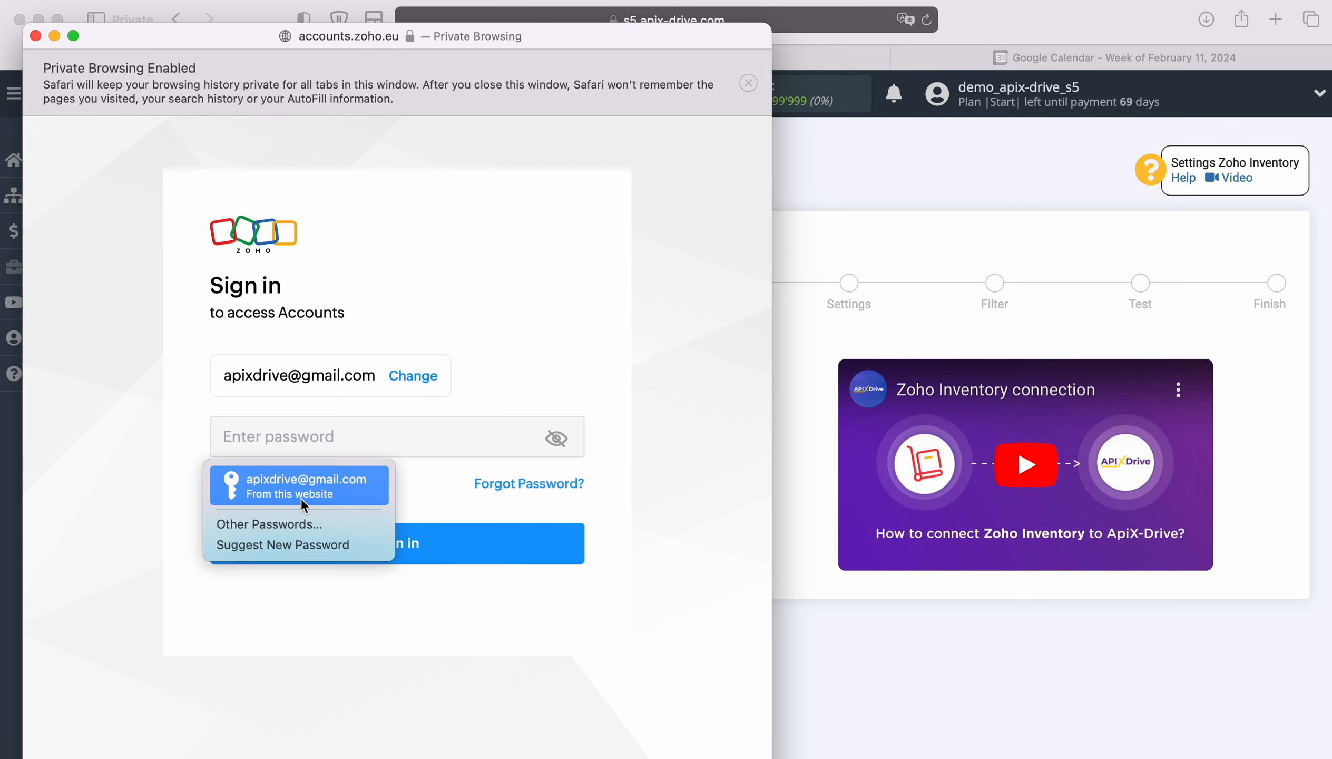
{"action": "left_click", "coordinate": [301, 497]}
{"action": "left_click", "coordinate": [420, 540]}
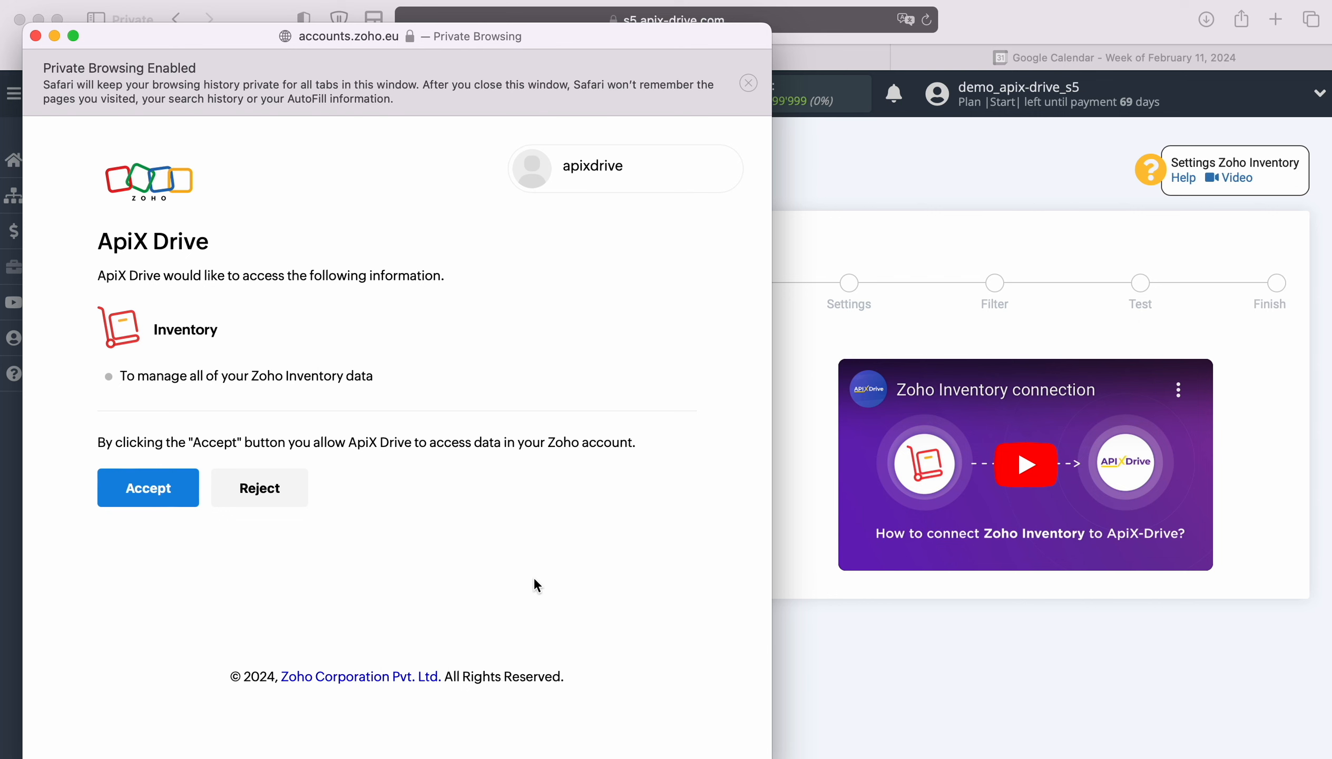
{"action": "left_click", "coordinate": [144, 488]}
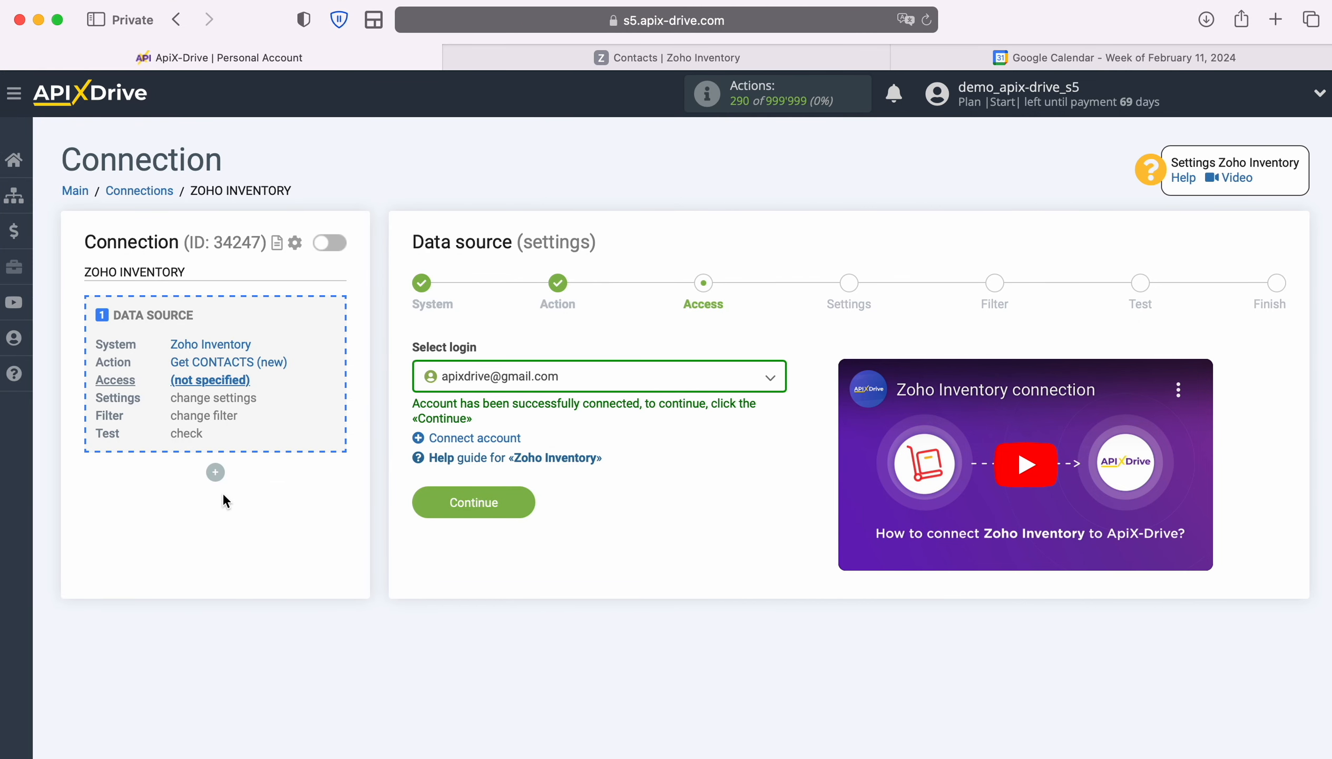
- Select the connected Zoho account as login and continue past default settings and filter
{"action": "left_click", "coordinate": [773, 378]}
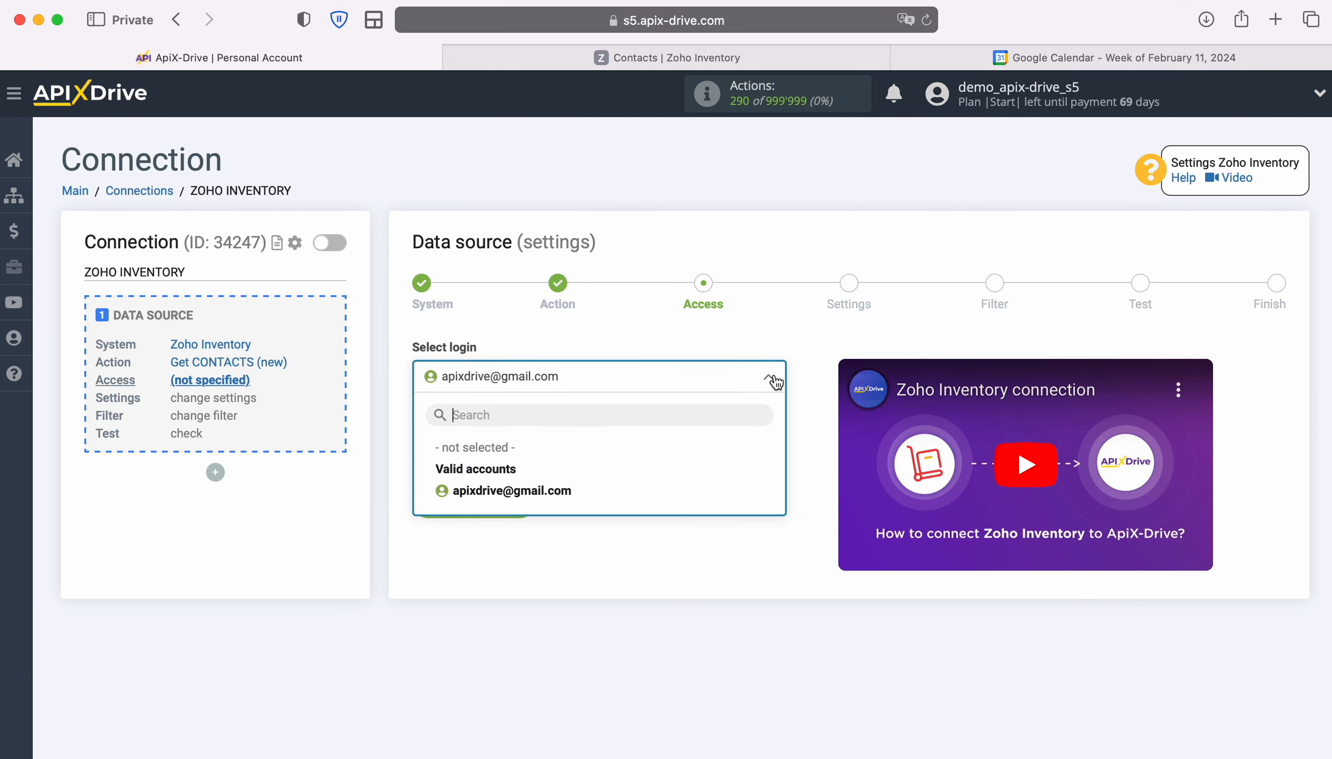
{"action": "left_click", "coordinate": [544, 491]}
{"action": "left_click", "coordinate": [525, 500]}
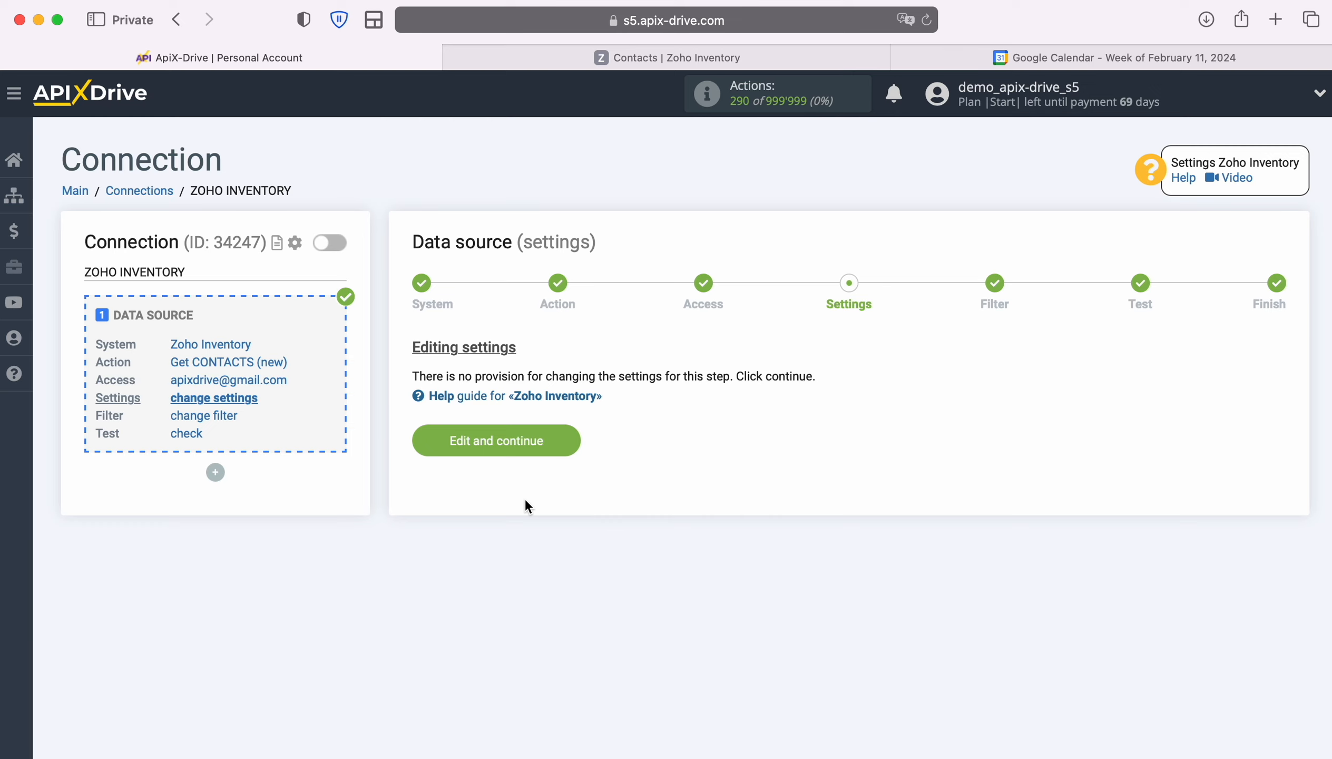
{"action": "left_click", "coordinate": [570, 437]}
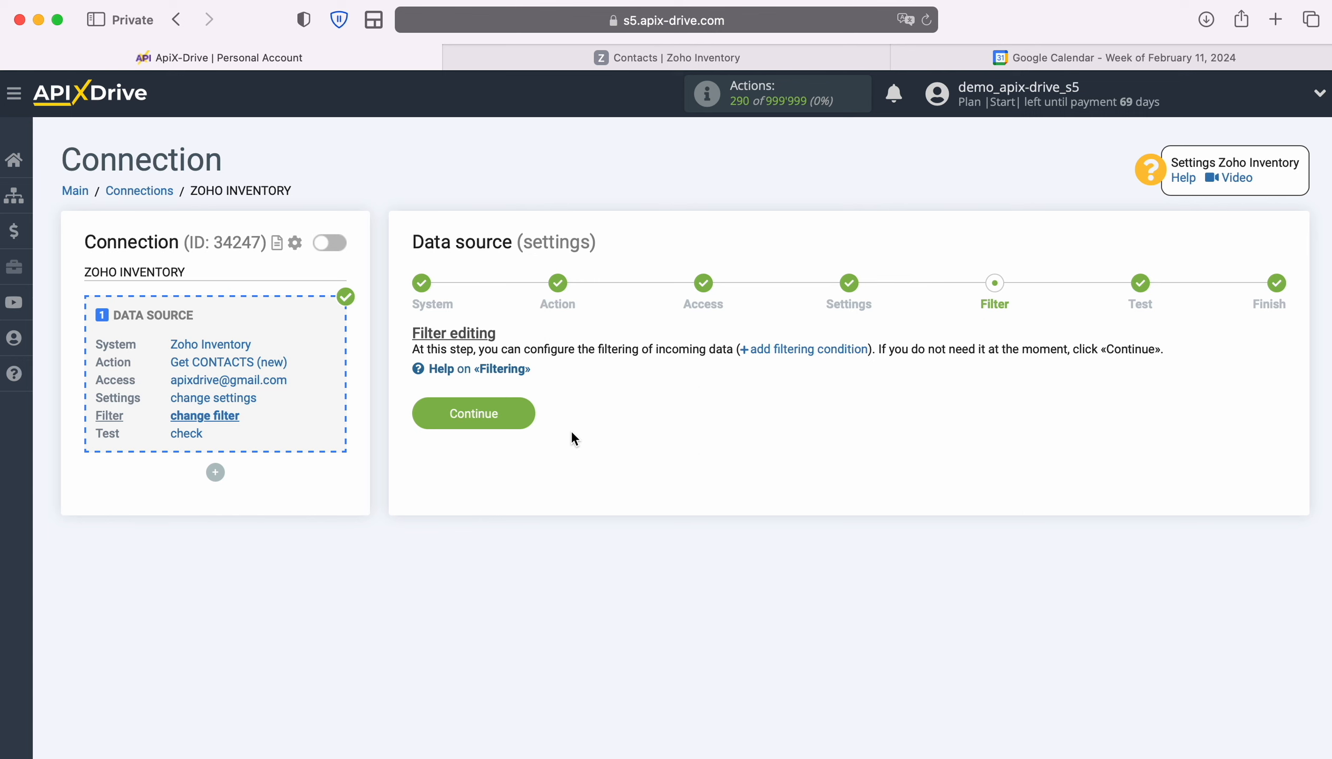
{"action": "left_click", "coordinate": [528, 413]}
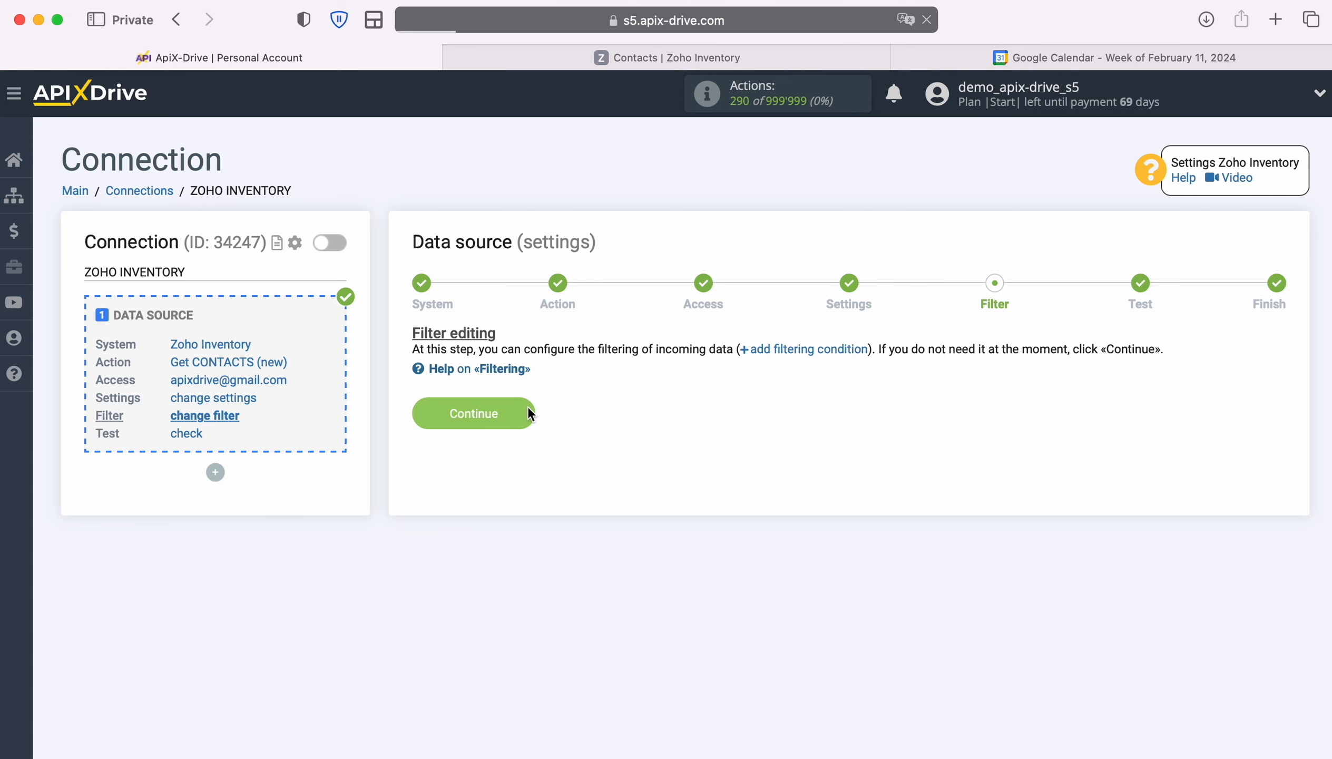
- Review the test data, finish the Zoho Inventory source, and start configuring the data destination
{"action": "scroll", "coordinate": [1202, 485], "scroll_direction": "down", "scroll_amount": 5}
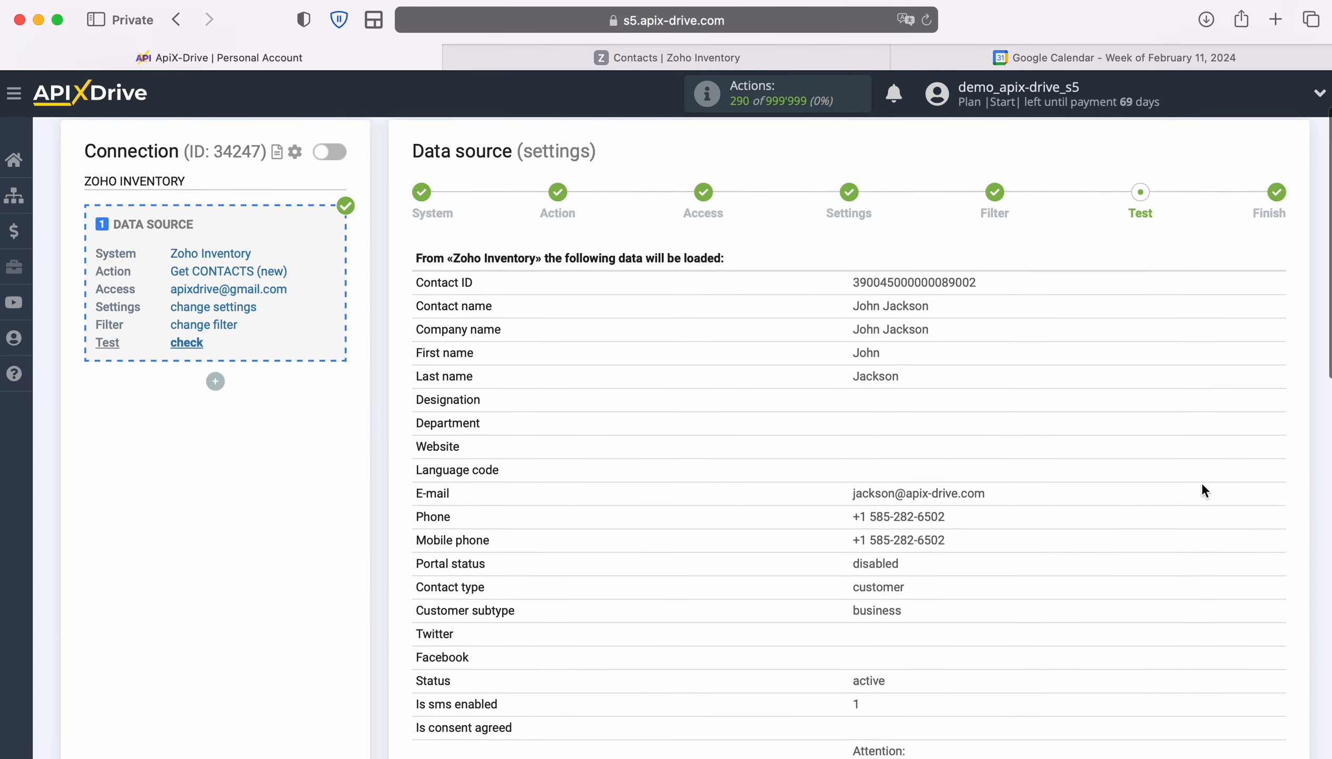
{"action": "scroll", "coordinate": [1202, 485], "scroll_direction": "down", "scroll_amount": 8}
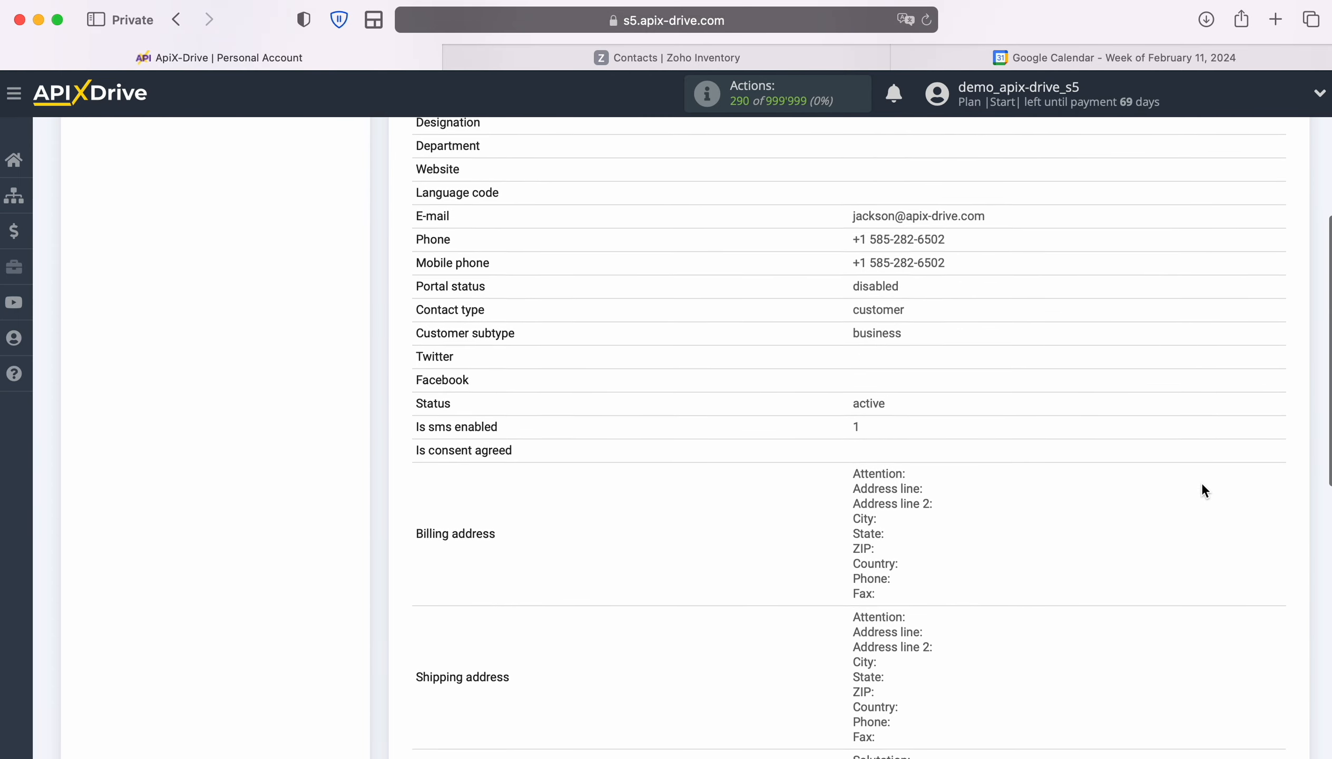
{"action": "scroll", "coordinate": [1203, 489], "scroll_direction": "down", "scroll_amount": 1}
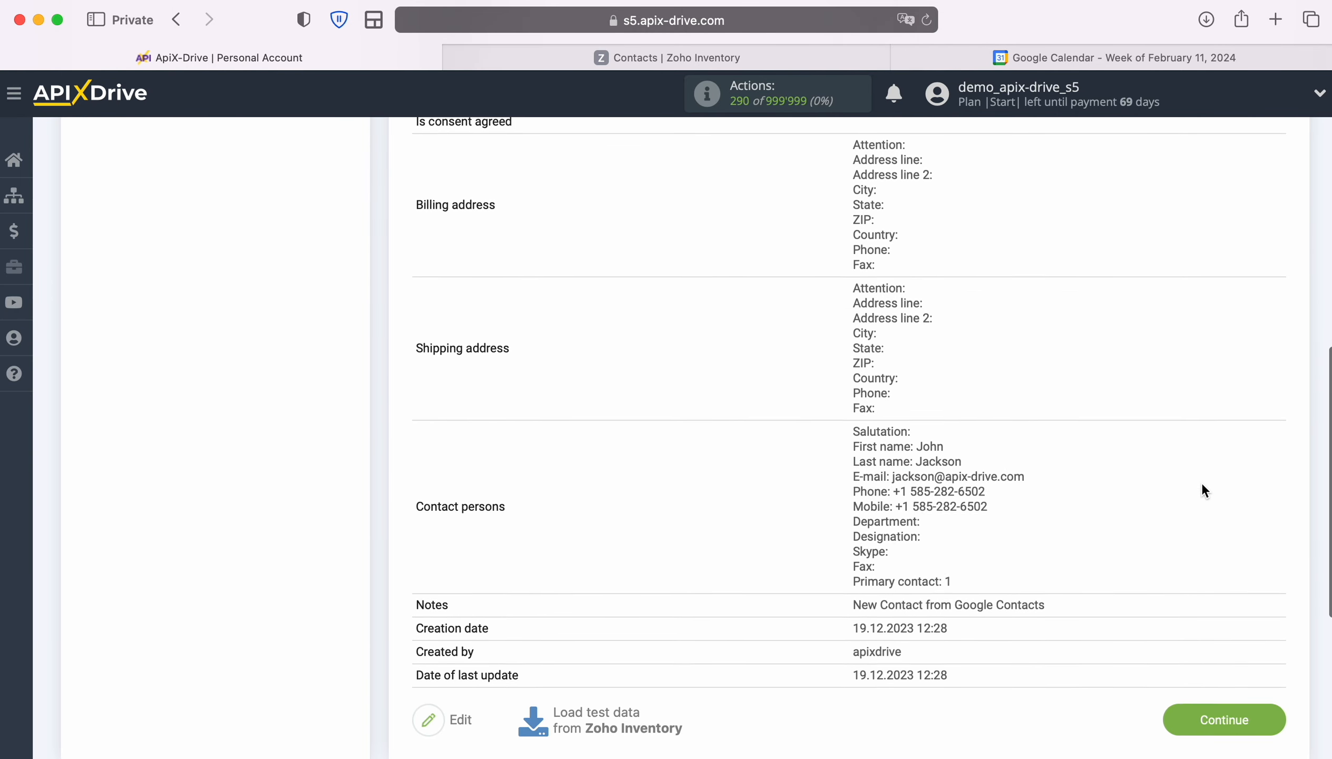
{"action": "left_click", "coordinate": [1282, 715]}
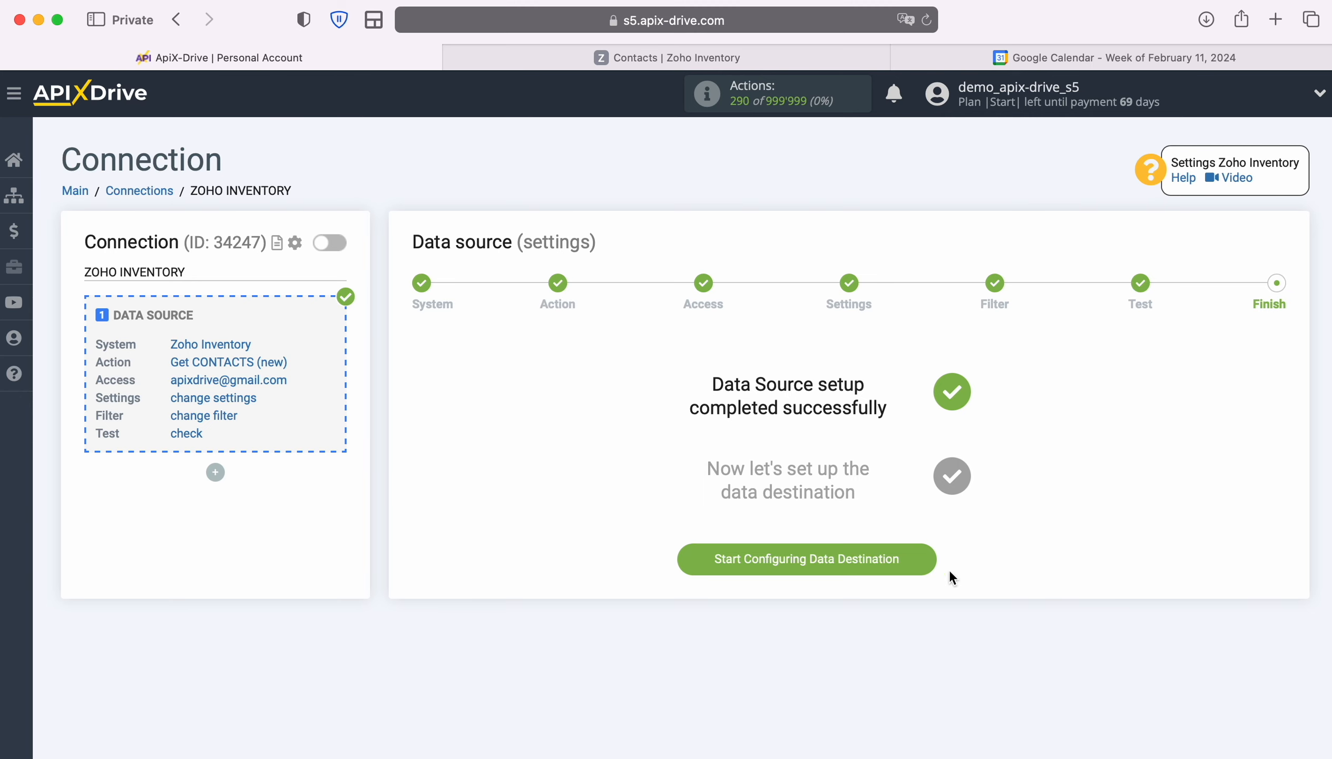
{"action": "left_click", "coordinate": [928, 551]}
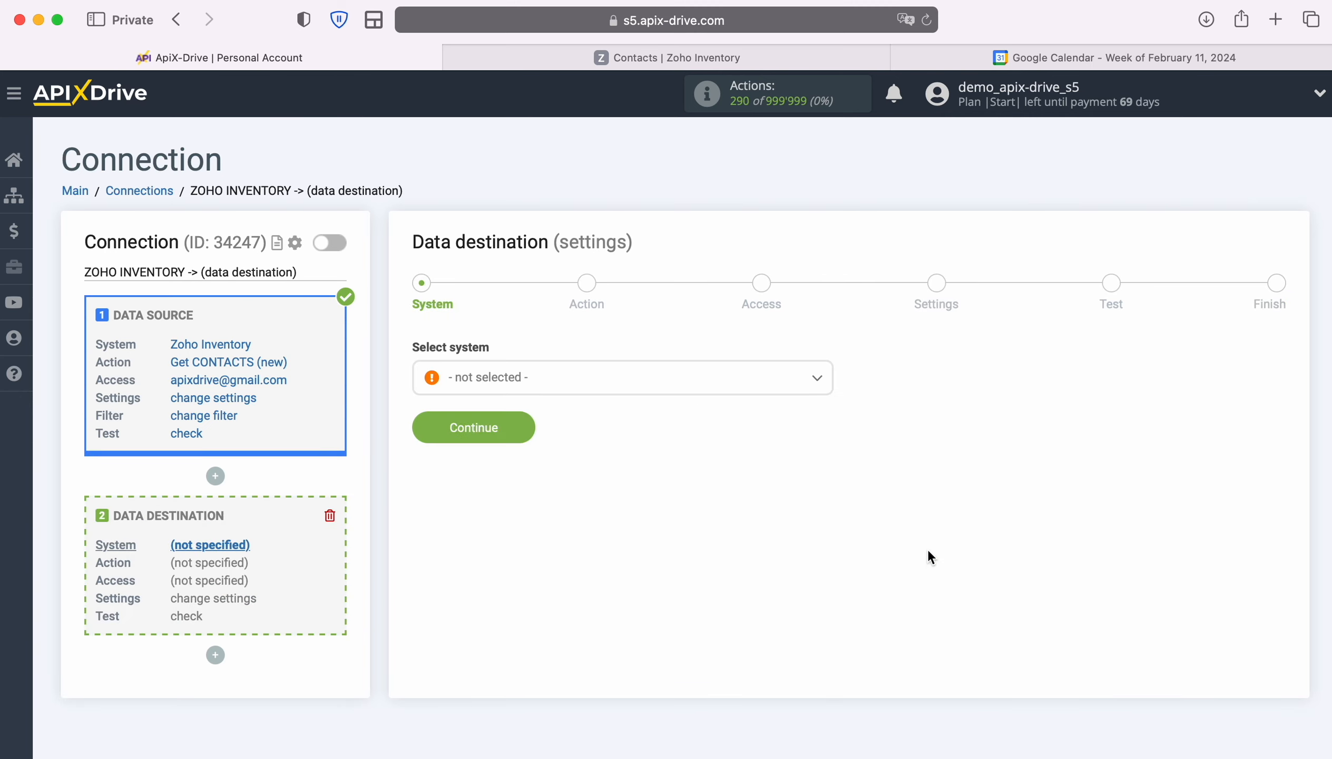
- Select Google Calendar as the destination system
{"action": "left_click", "coordinate": [776, 384]}
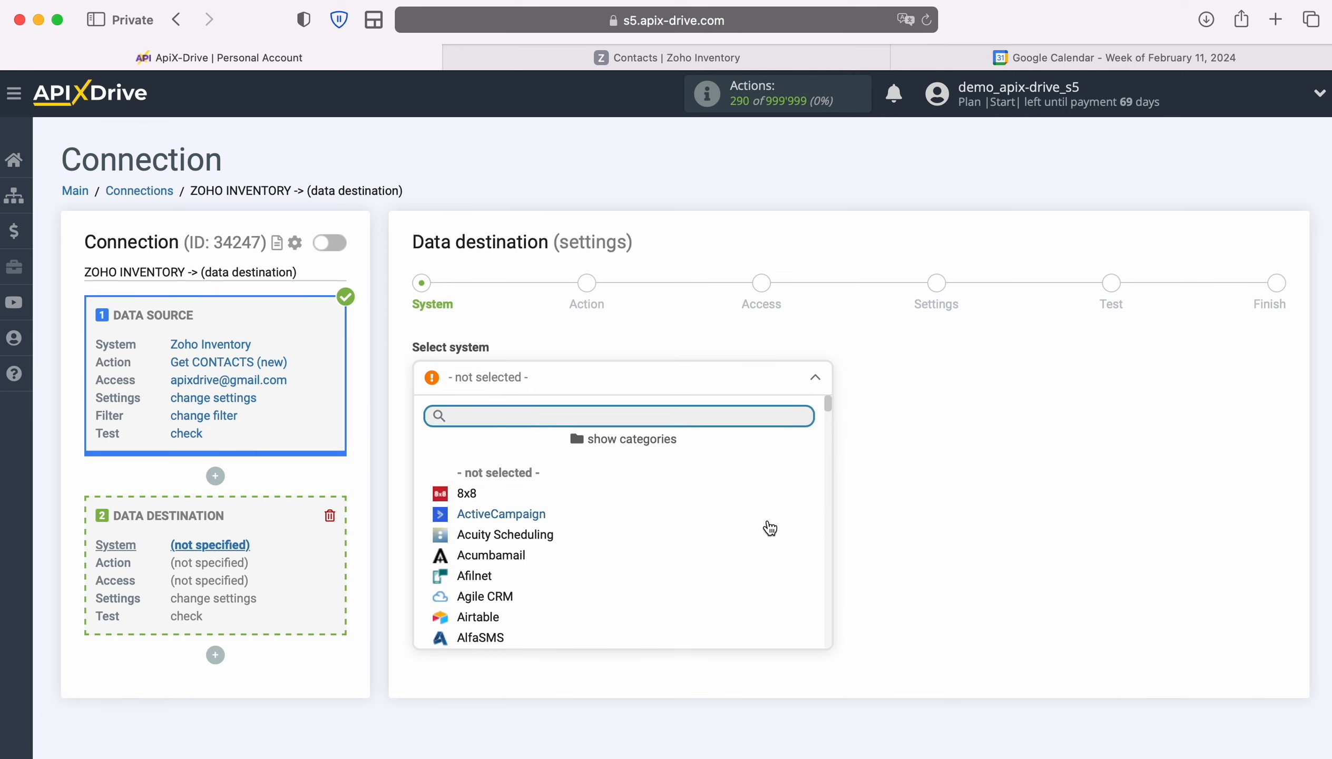
{"action": "scroll", "coordinate": [770, 527], "scroll_direction": "down", "scroll_amount": 8}
{"action": "scroll", "coordinate": [770, 527], "scroll_direction": "down", "scroll_amount": 15}
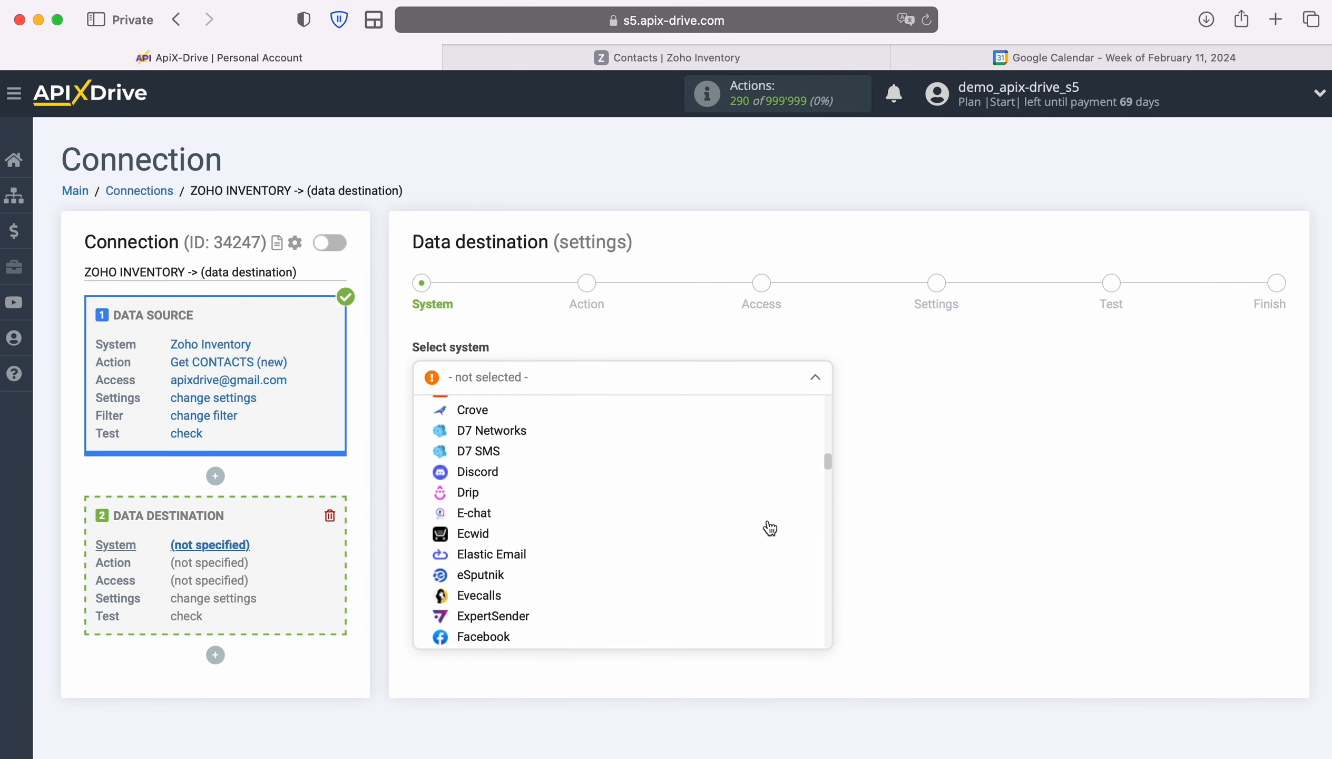
{"action": "left_click", "coordinate": [545, 558]}
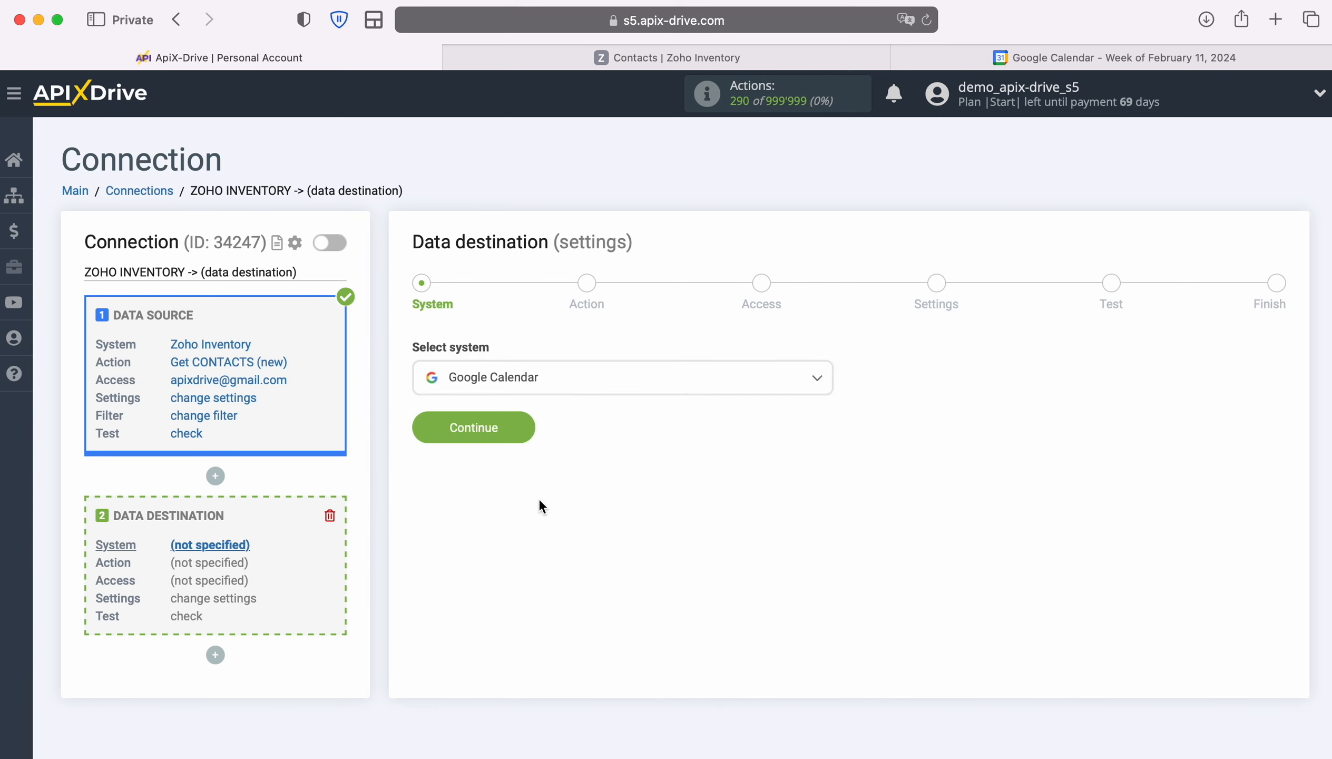
{"action": "left_click", "coordinate": [528, 424]}
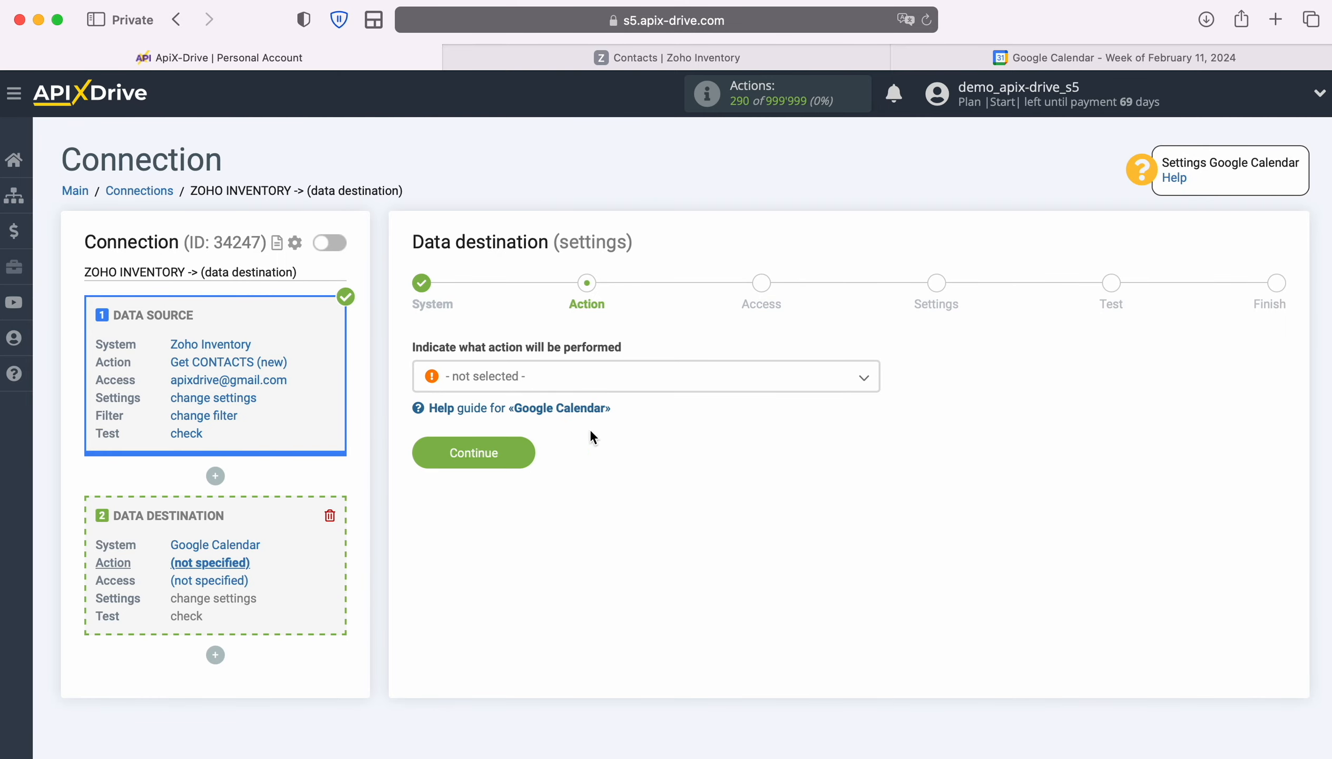
- Choose Create EVENT as the destination action
{"action": "left_click", "coordinate": [724, 381]}
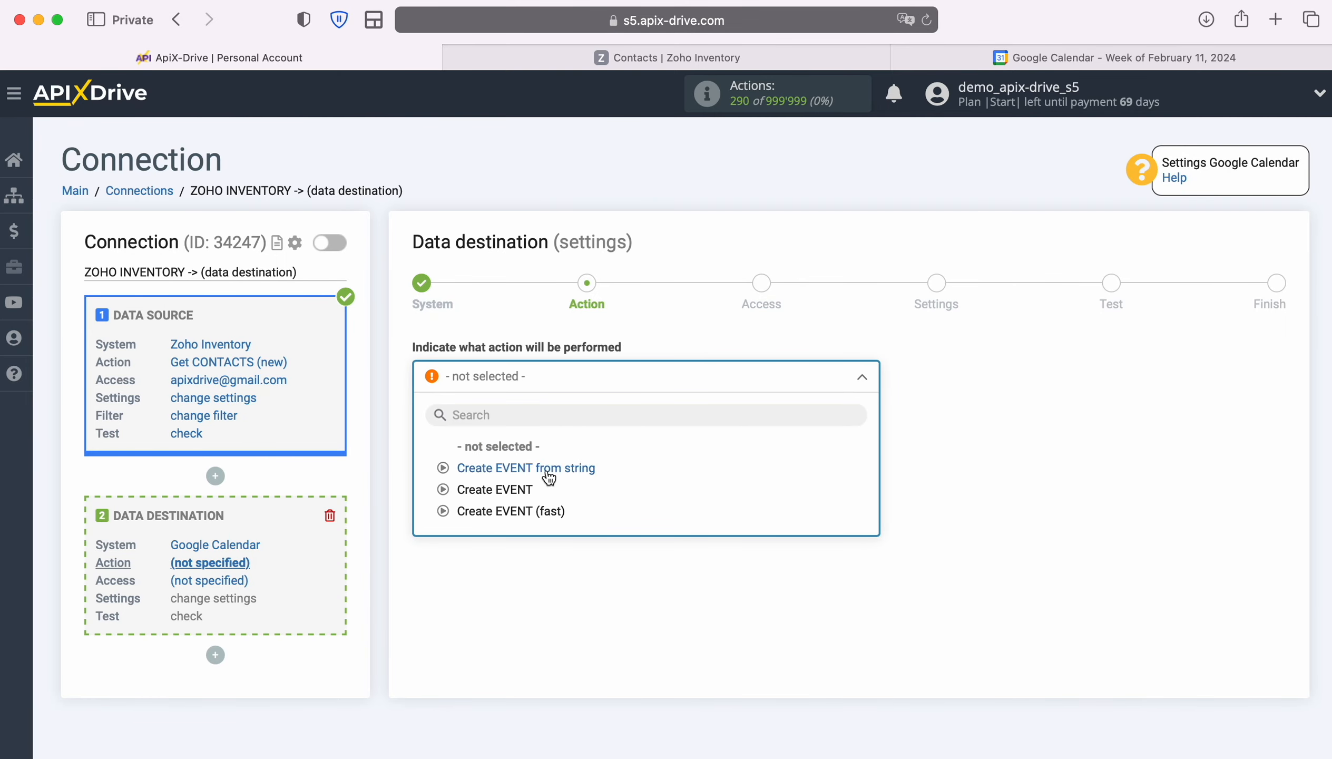
{"action": "left_click", "coordinate": [523, 489]}
{"action": "left_click", "coordinate": [524, 452]}
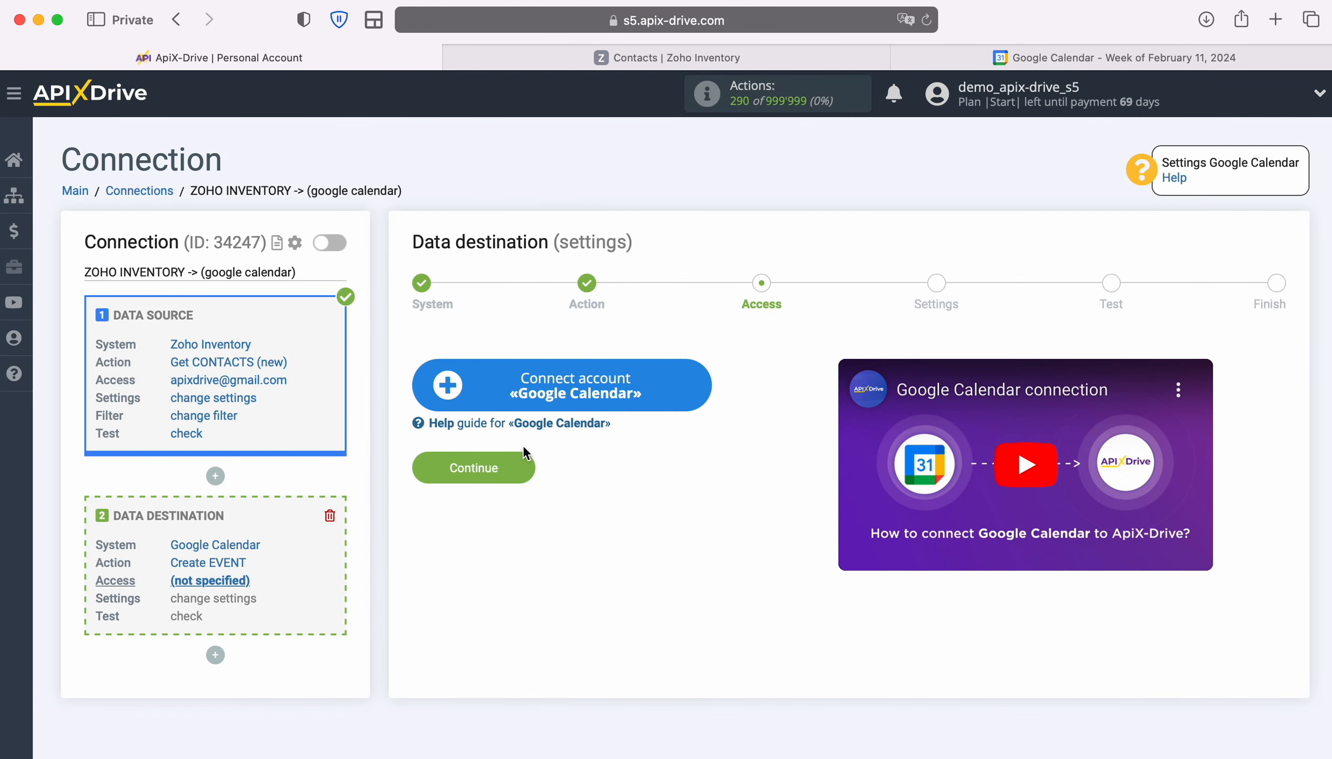
- Sign in to the Google account with saved credentials and grant ApiX-Drive calendar access
{"action": "left_click", "coordinate": [697, 378]}
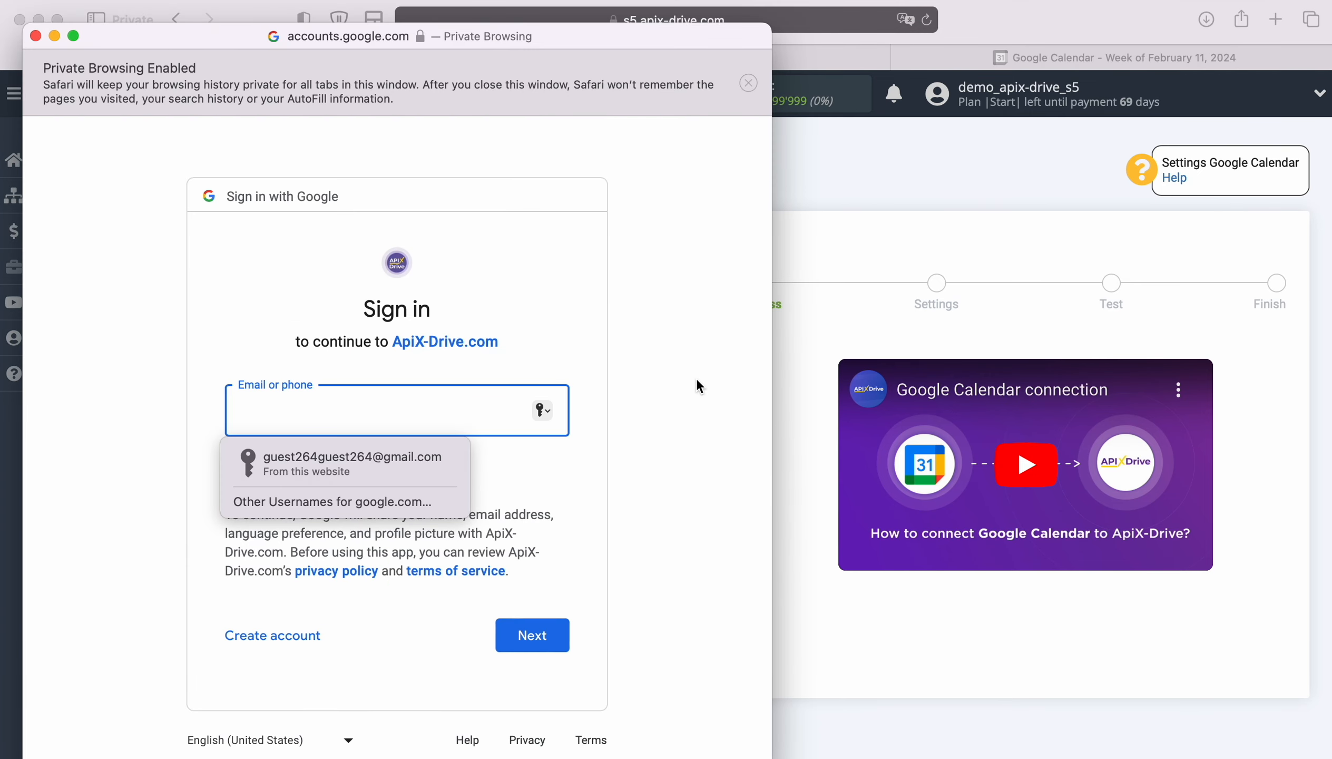
{"action": "left_click", "coordinate": [412, 452]}
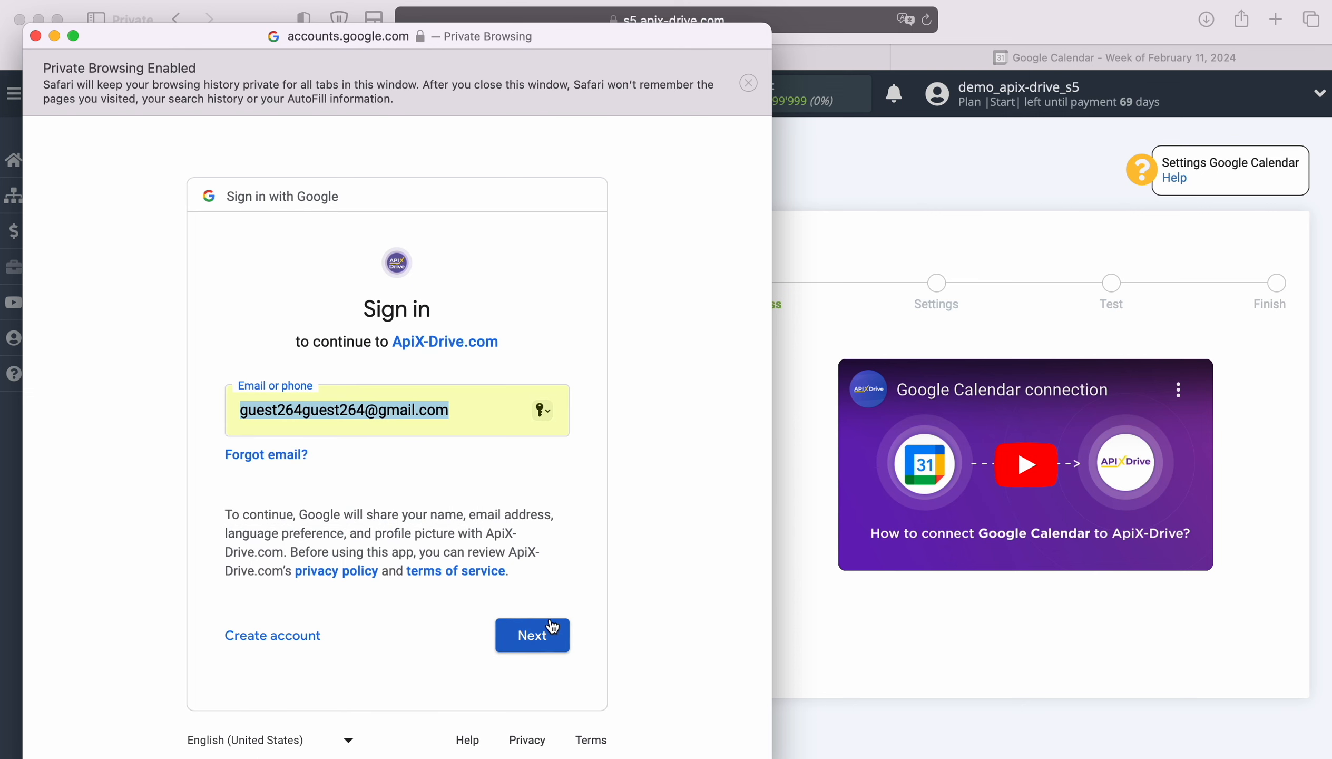
{"action": "left_click", "coordinate": [552, 631]}
{"action": "left_click", "coordinate": [417, 474]}
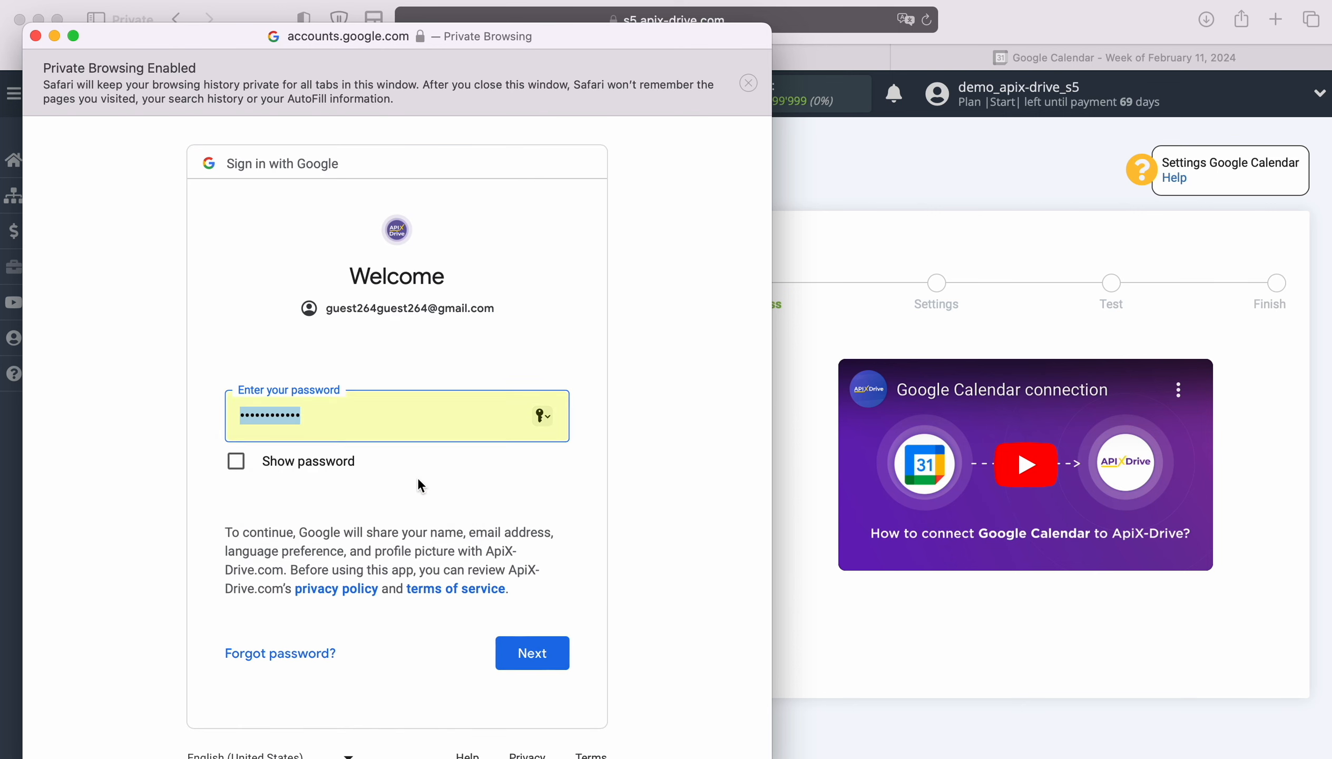
{"action": "left_click", "coordinate": [559, 654]}
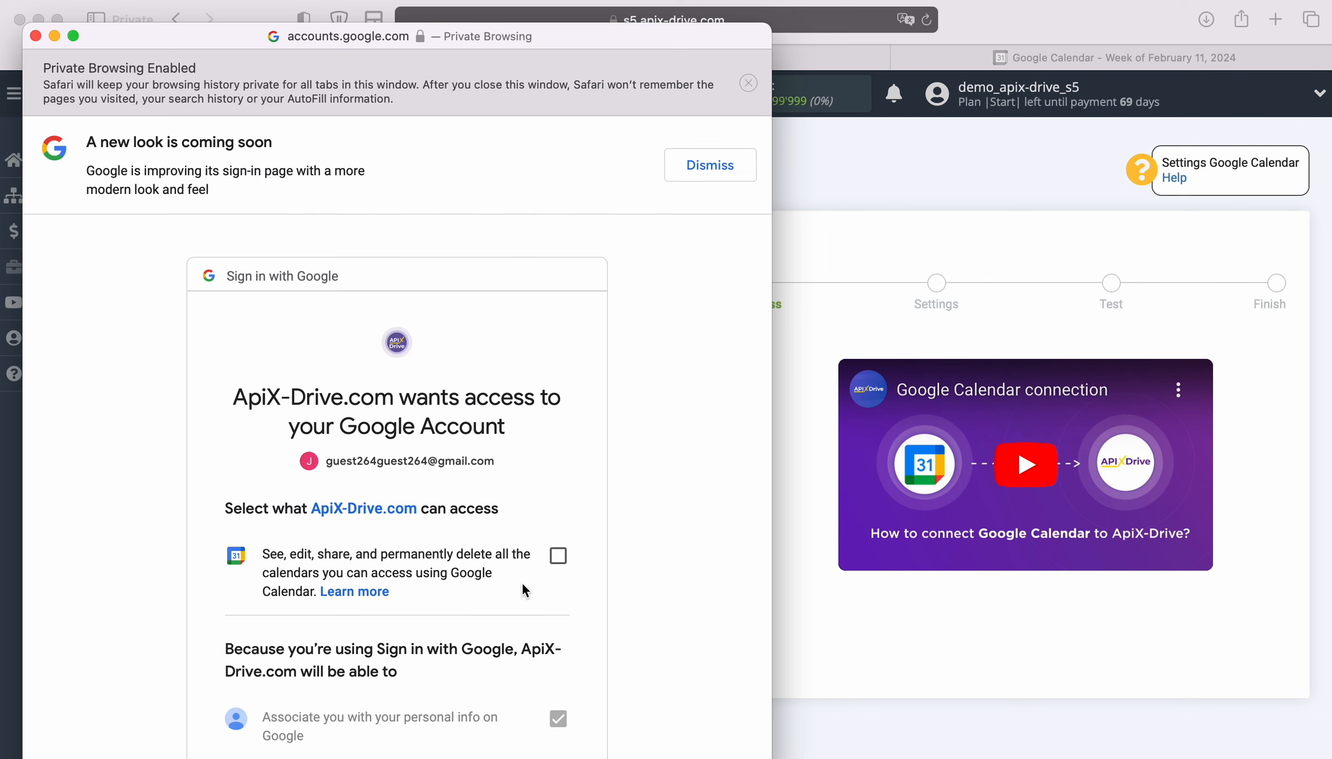
{"action": "left_click", "coordinate": [558, 556]}
{"action": "scroll", "coordinate": [631, 563], "scroll_direction": "down", "scroll_amount": 7}
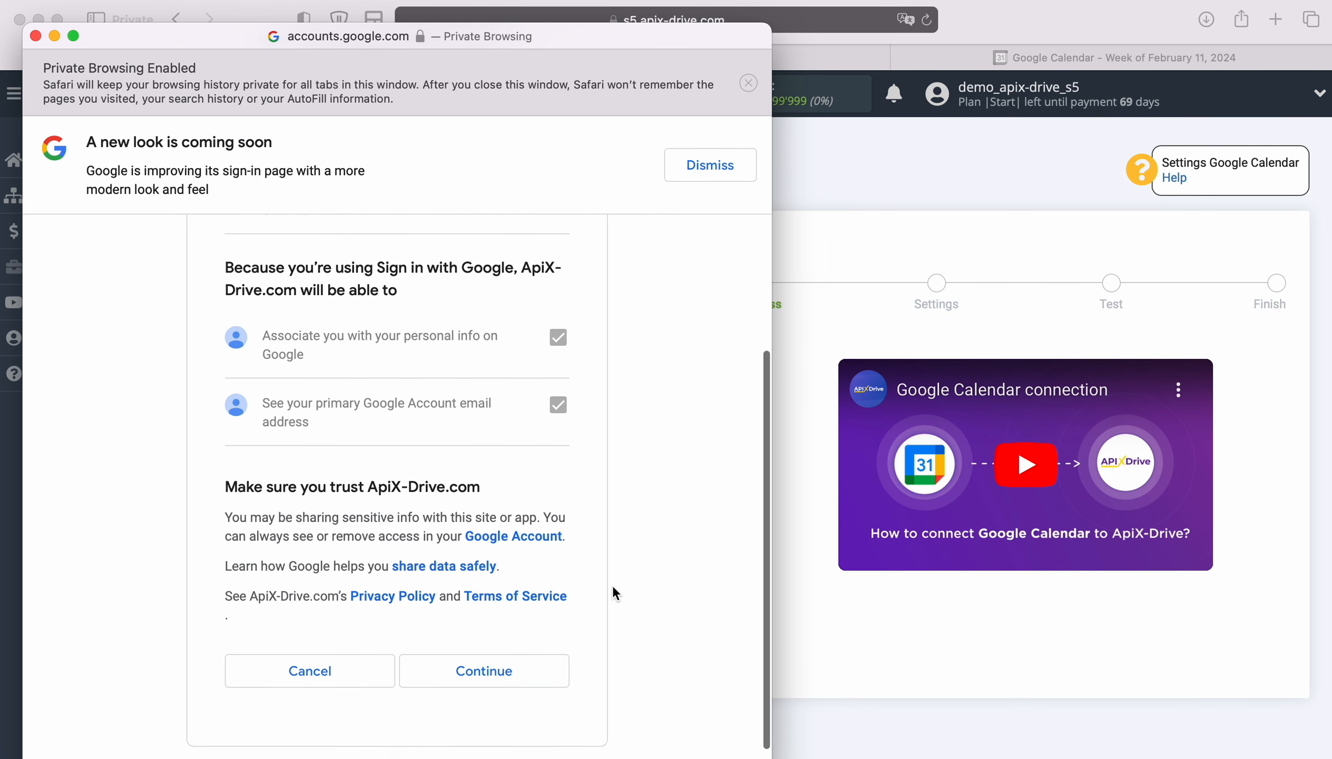
{"action": "left_click", "coordinate": [529, 667]}
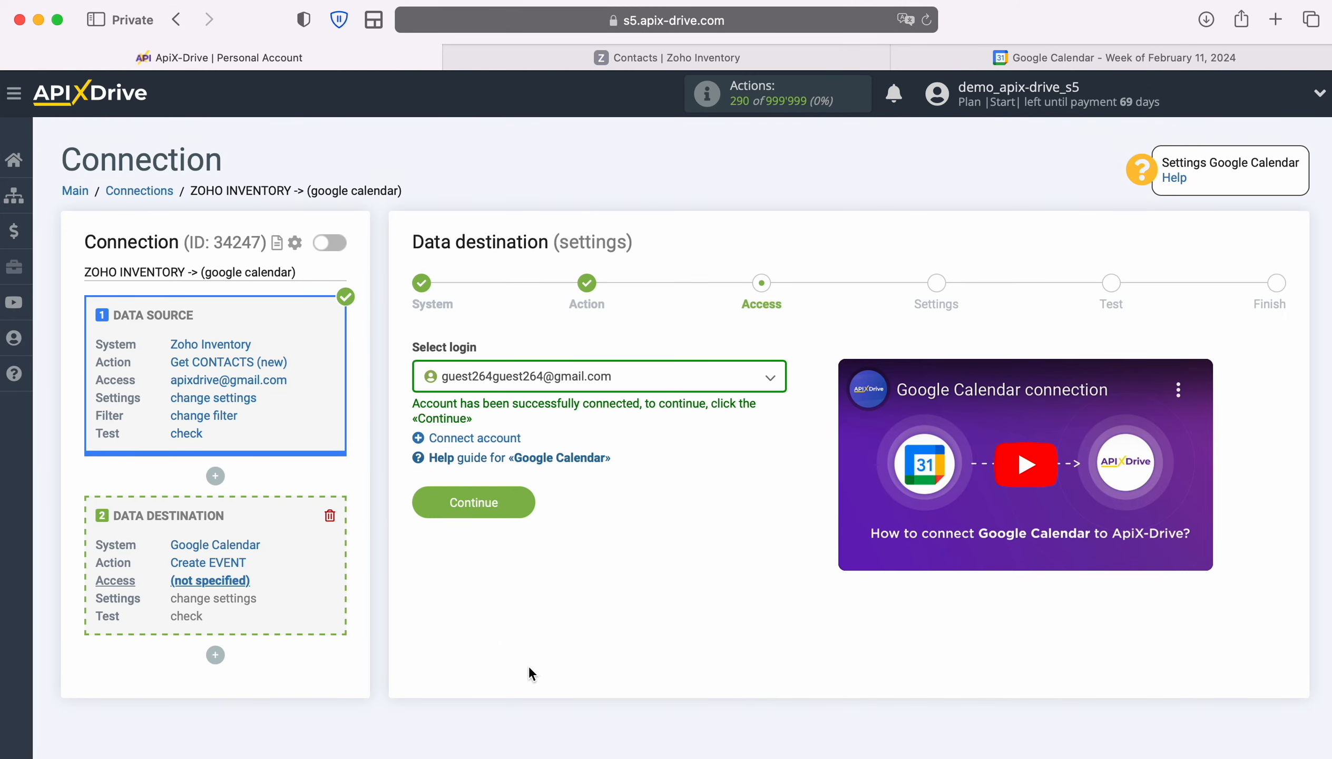
- Select the newly connected Google account as the destination login
{"action": "left_click", "coordinate": [744, 388]}
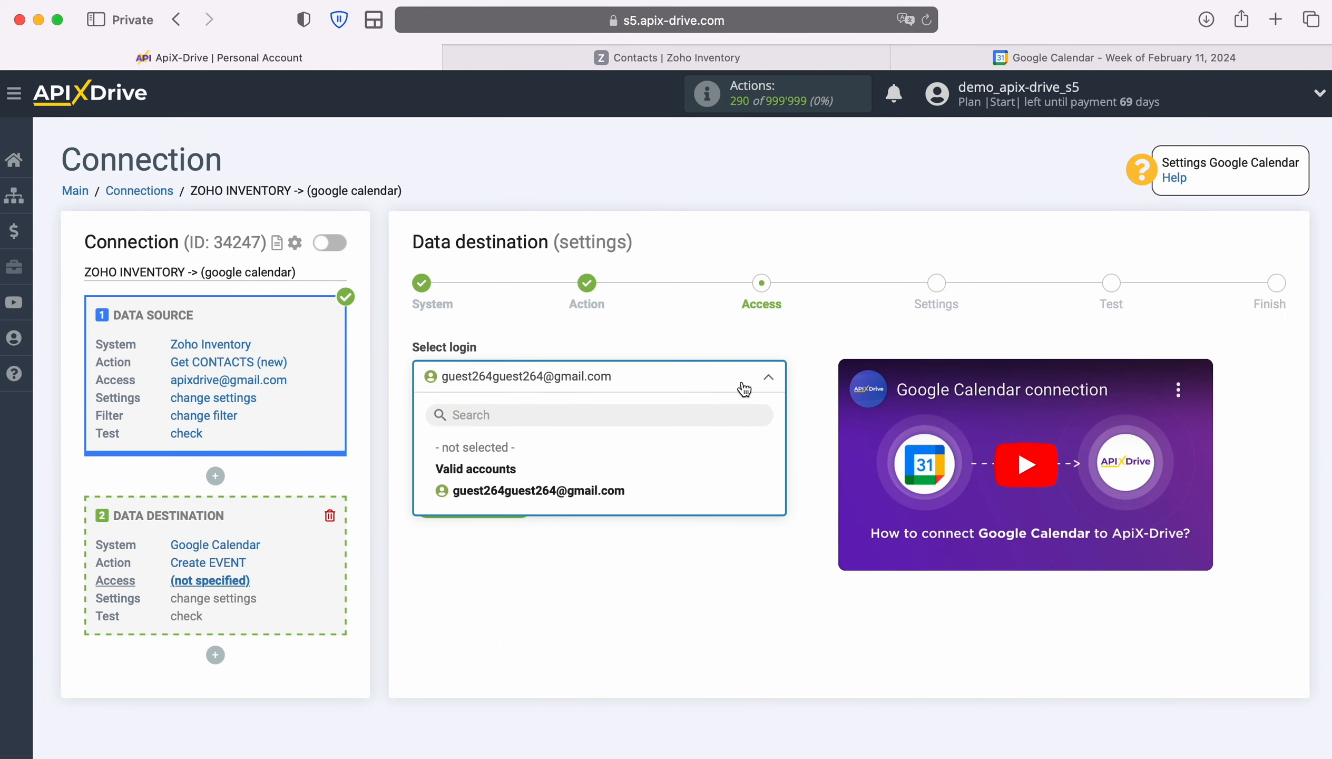
{"action": "left_click", "coordinate": [616, 488]}
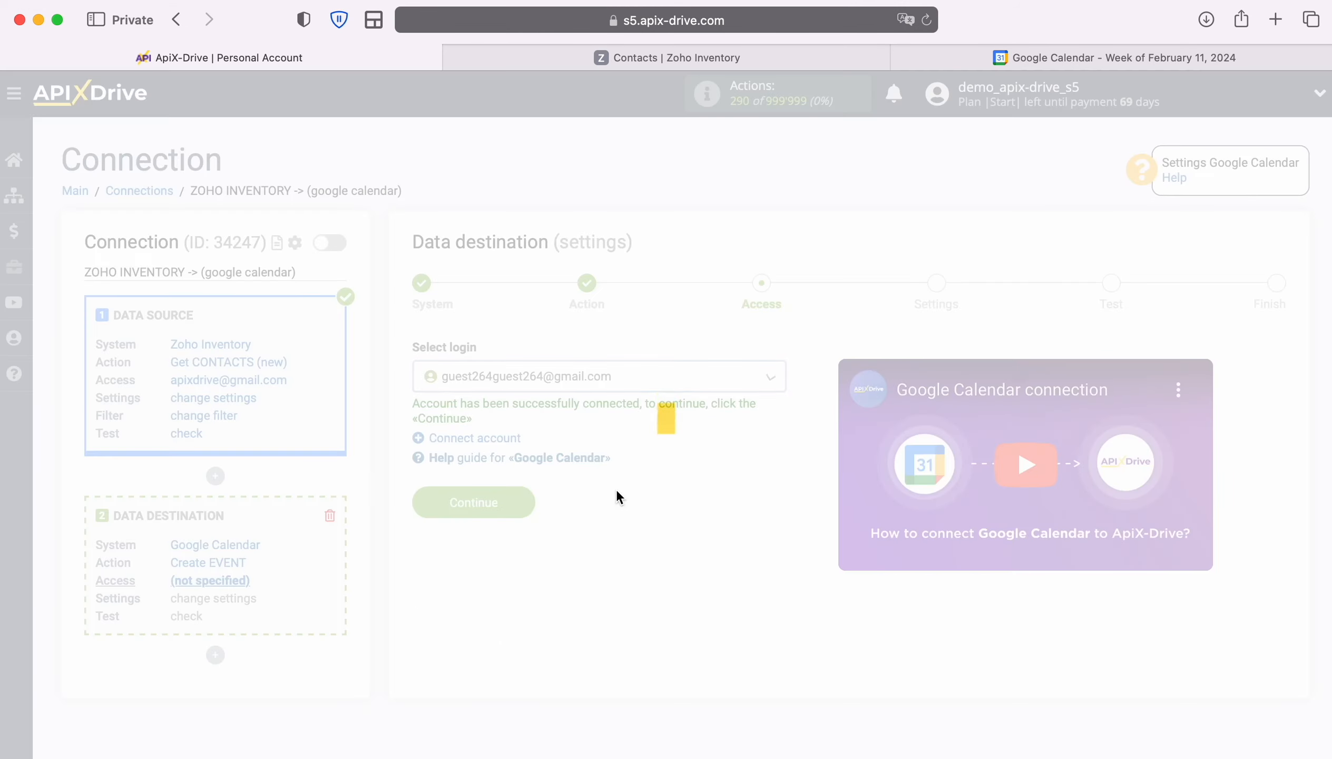
{"action": "left_click", "coordinate": [533, 511]}
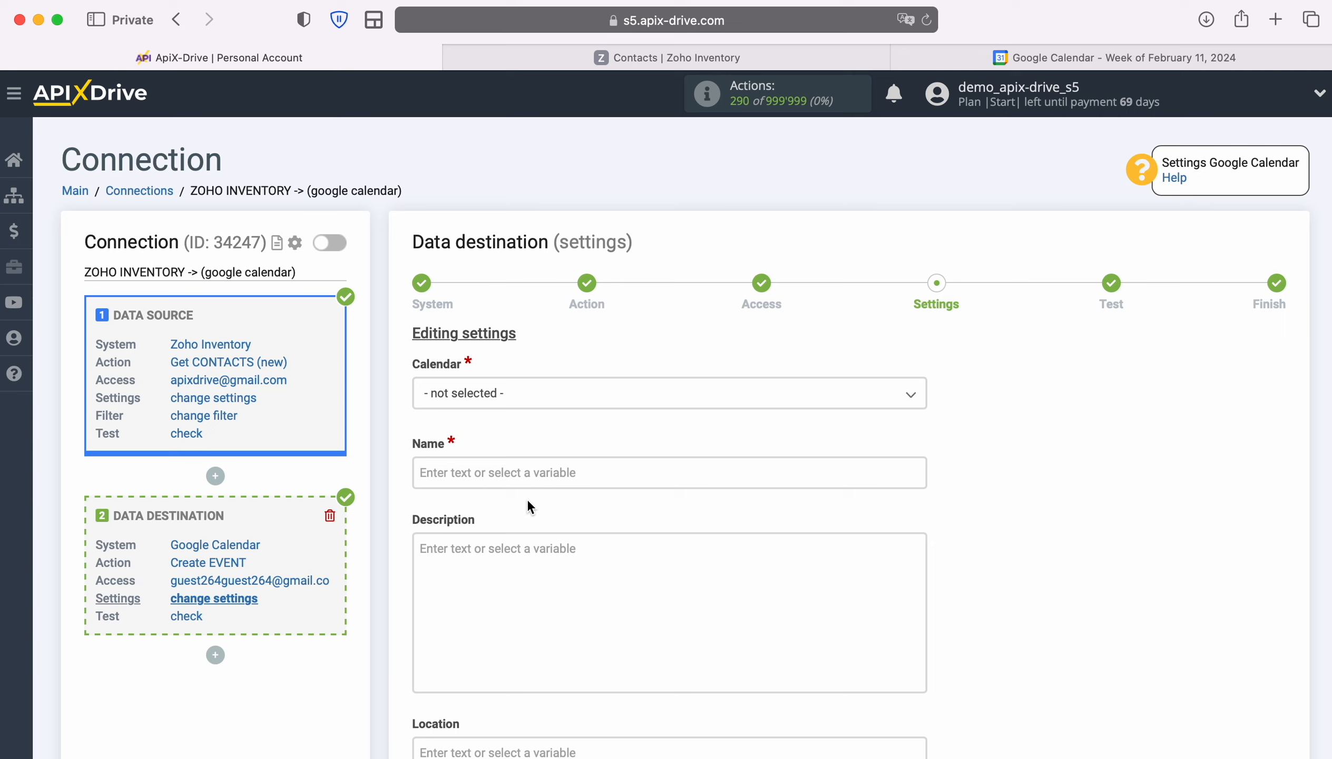
- Choose the account's own calendar and insert First name and Last name variables into the event Name
{"action": "left_click", "coordinate": [520, 394]}
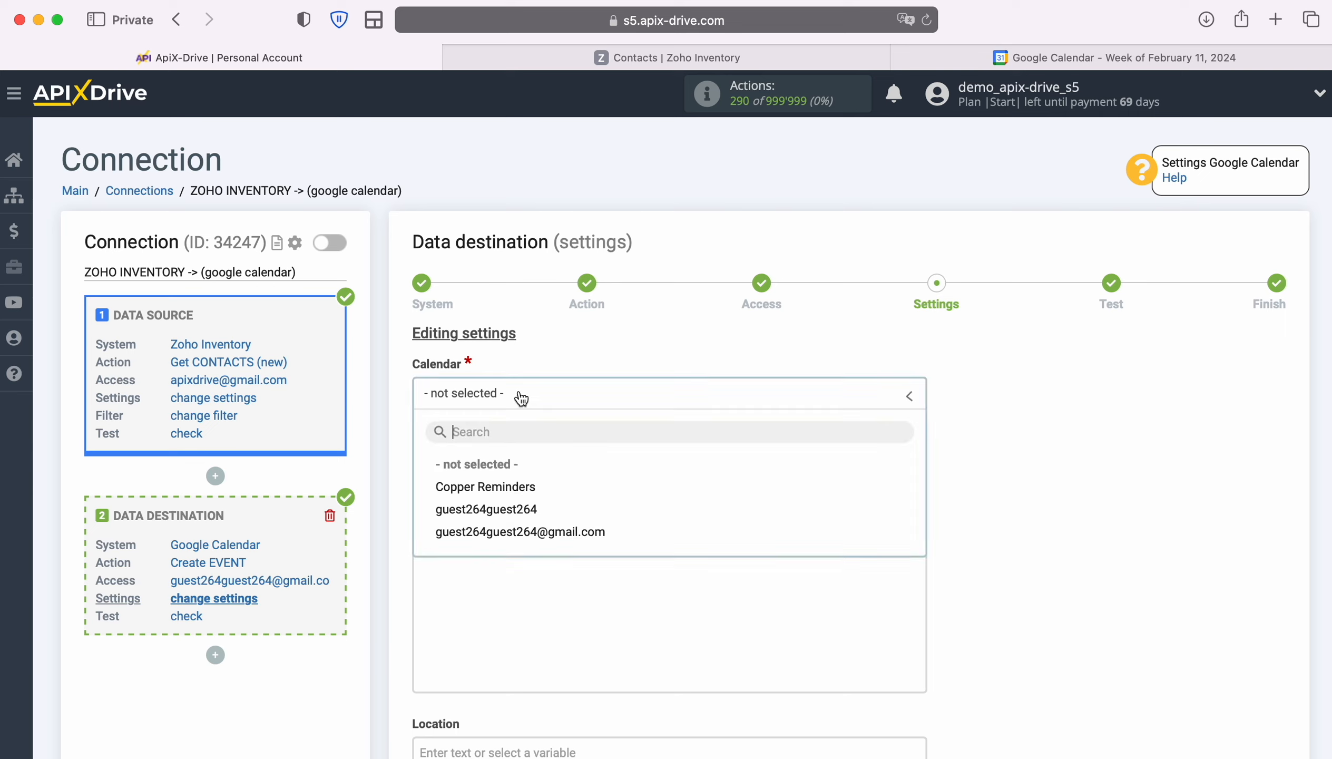
{"action": "left_click", "coordinate": [486, 509]}
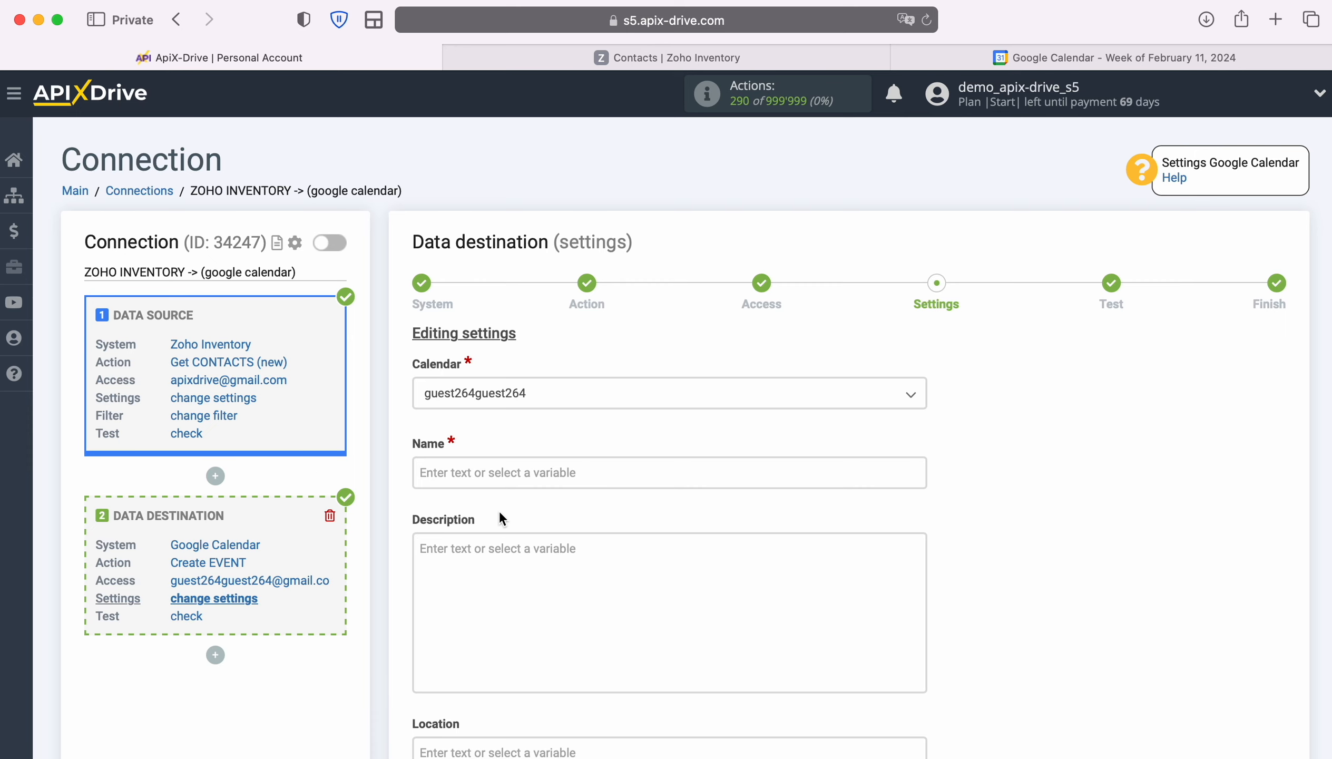
{"action": "left_click", "coordinate": [481, 471]}
{"action": "scroll", "coordinate": [661, 422], "scroll_direction": "down", "scroll_amount": 5}
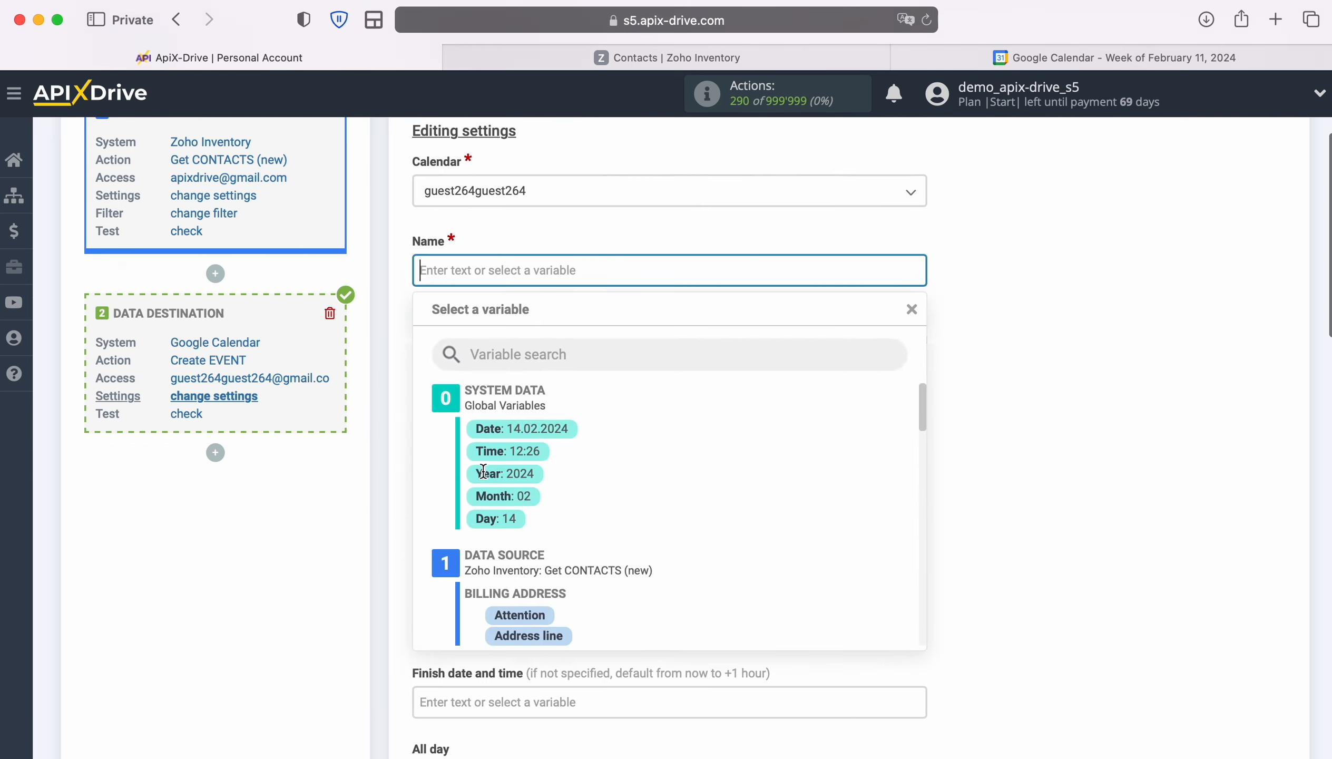
{"action": "scroll", "coordinate": [848, 464], "scroll_direction": "down", "scroll_amount": 2}
{"action": "scroll", "coordinate": [850, 466], "scroll_direction": "down", "scroll_amount": 4}
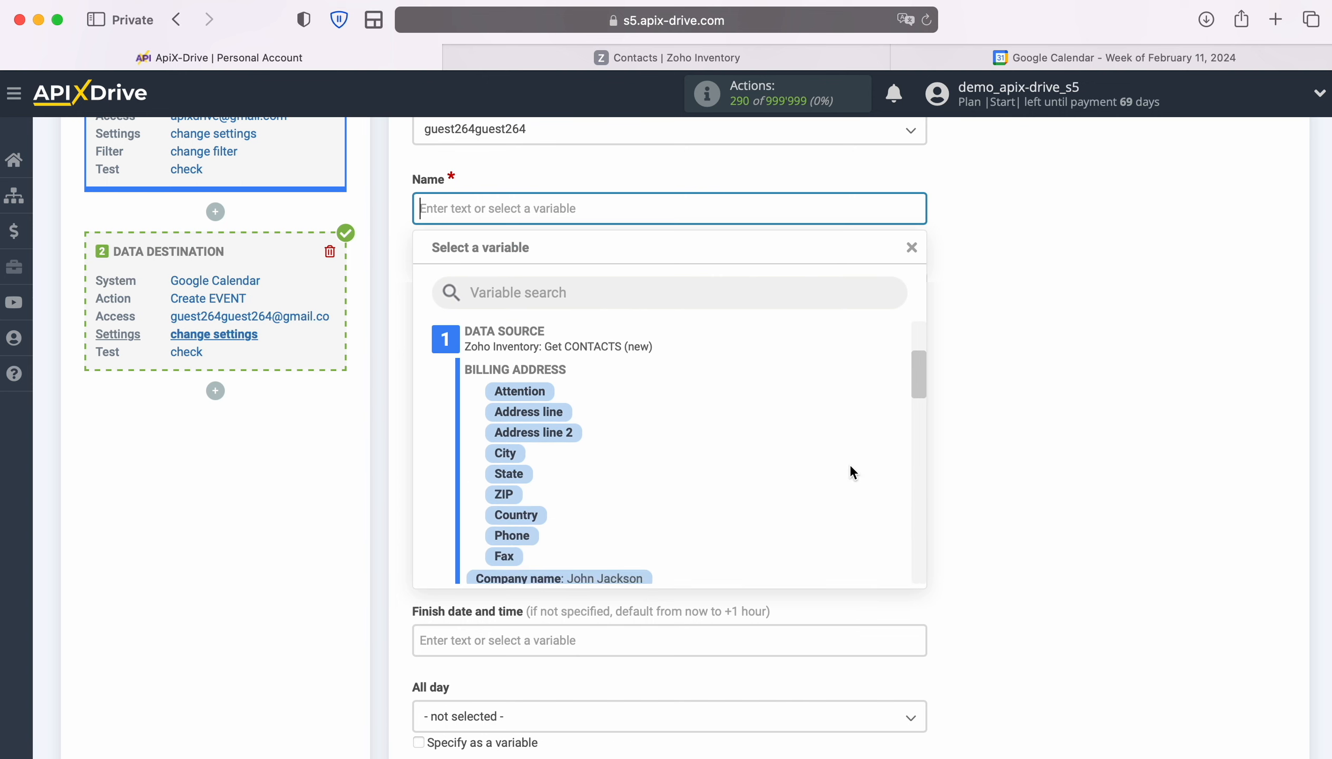
{"action": "scroll", "coordinate": [850, 466], "scroll_direction": "down", "scroll_amount": 2}
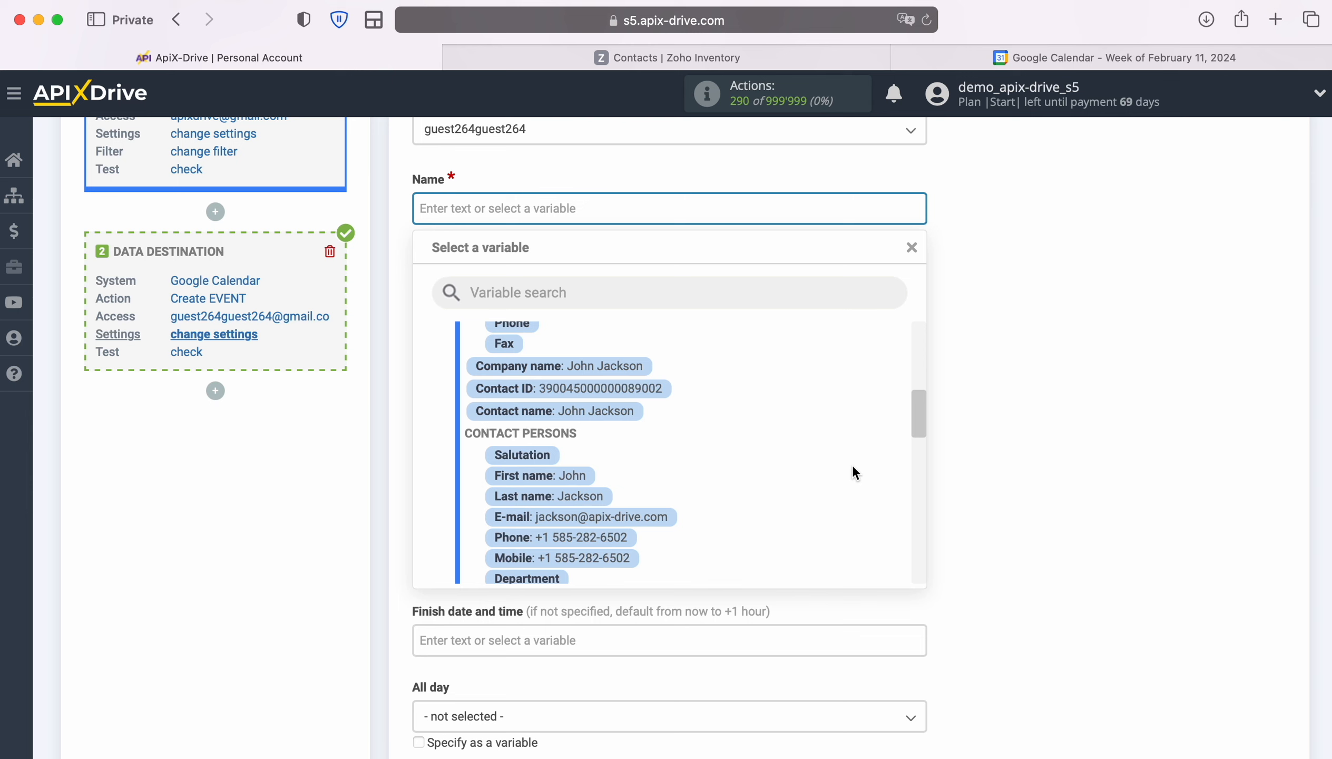
{"action": "left_click", "coordinate": [553, 476]}
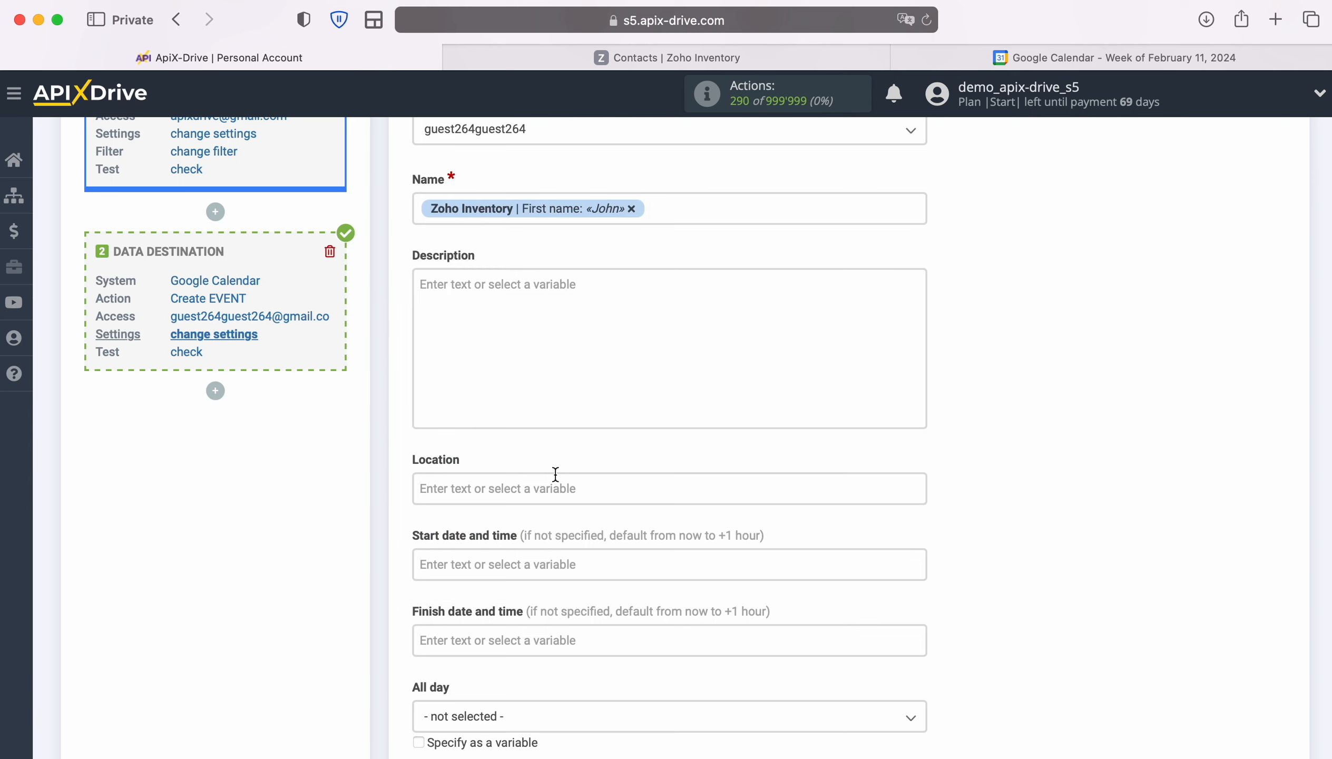
{"action": "left_click", "coordinate": [716, 219]}
{"action": "left_click", "coordinate": [585, 492]}
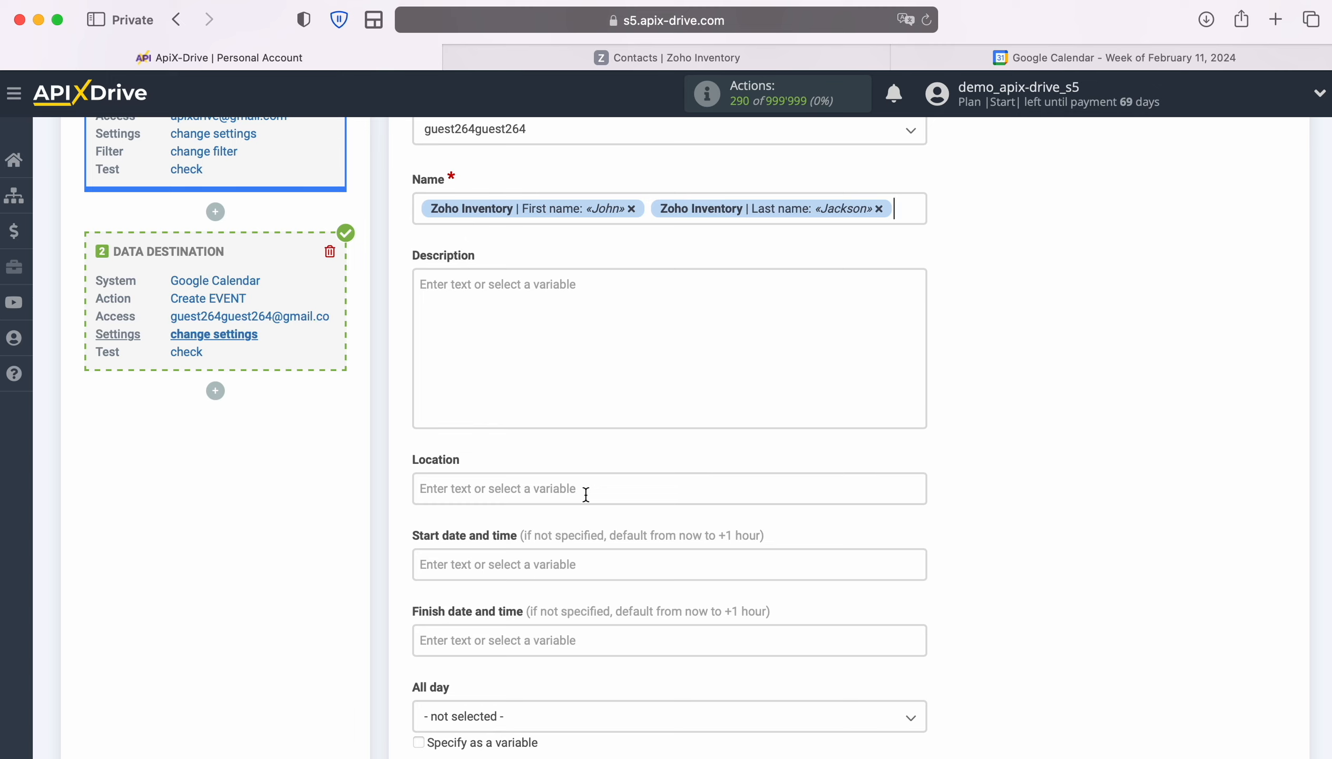
- Type 'New Contact from Zoho Inventory' before the name variables
{"action": "left_click", "coordinate": [418, 208]}
{"action": "type", "text": "New Contact"}
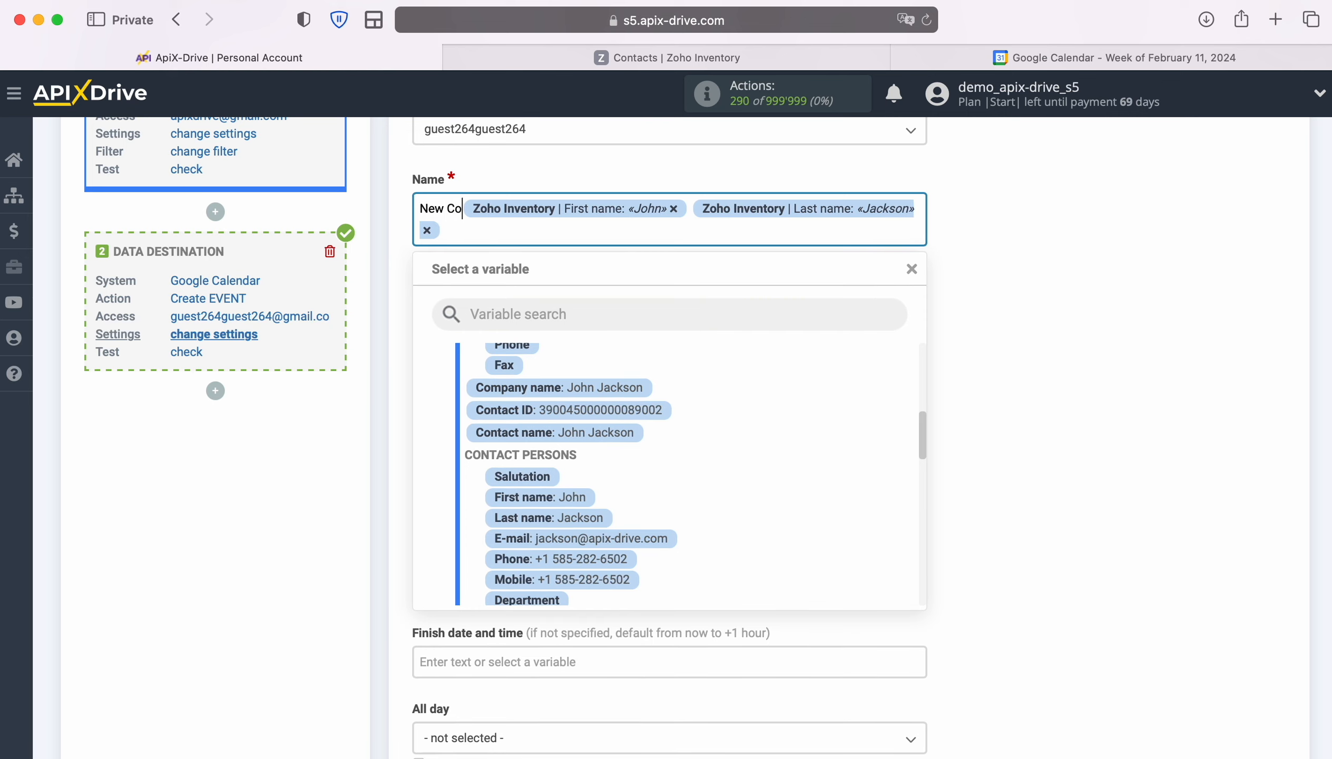
{"action": "type", "text": " from "}
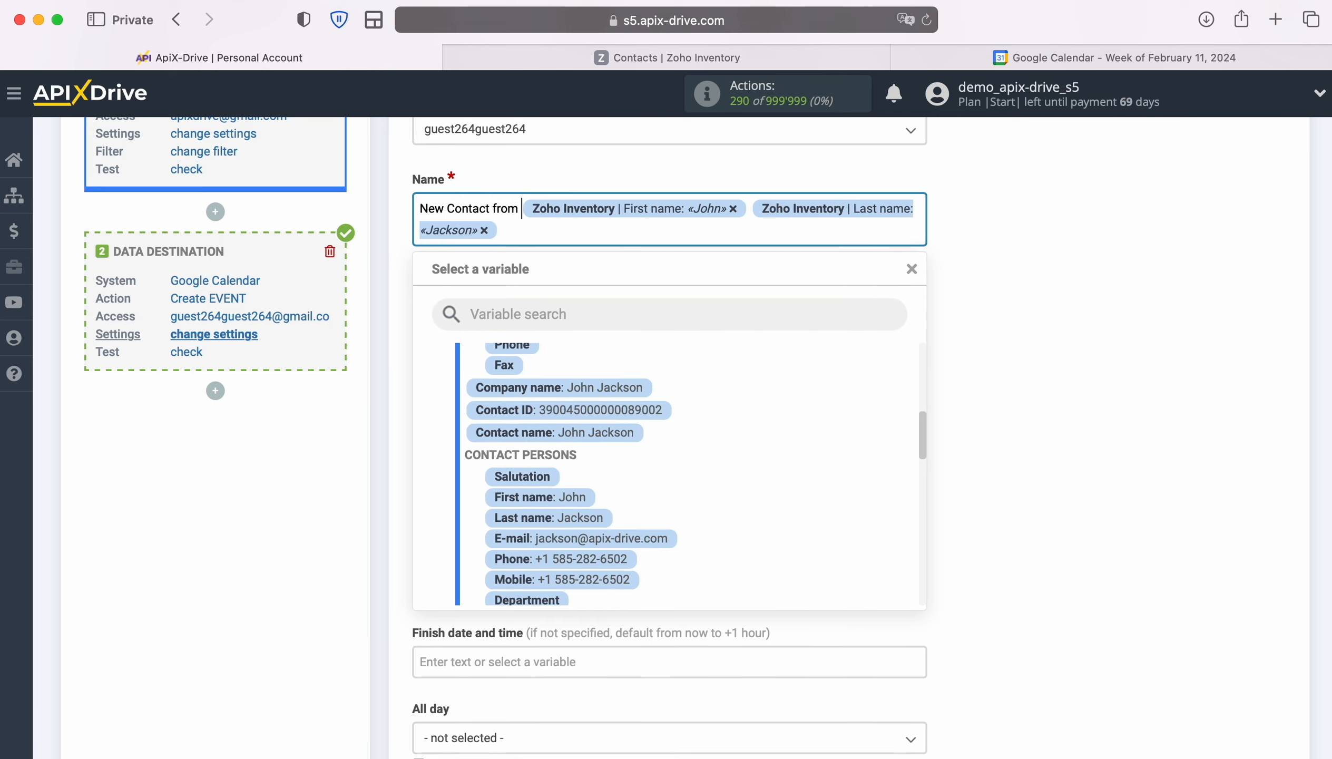
{"action": "type", "text": "Zoho"}
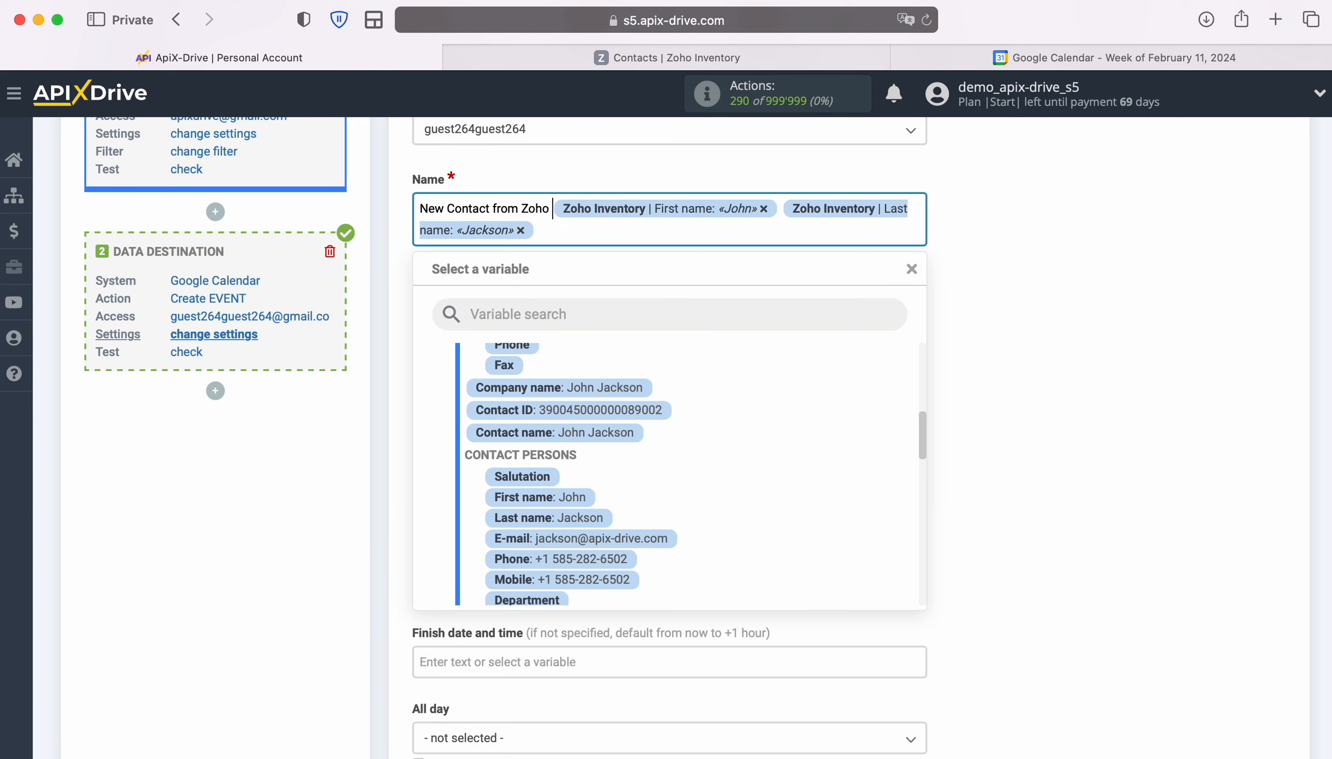
{"action": "type", "text": " Inventory"}
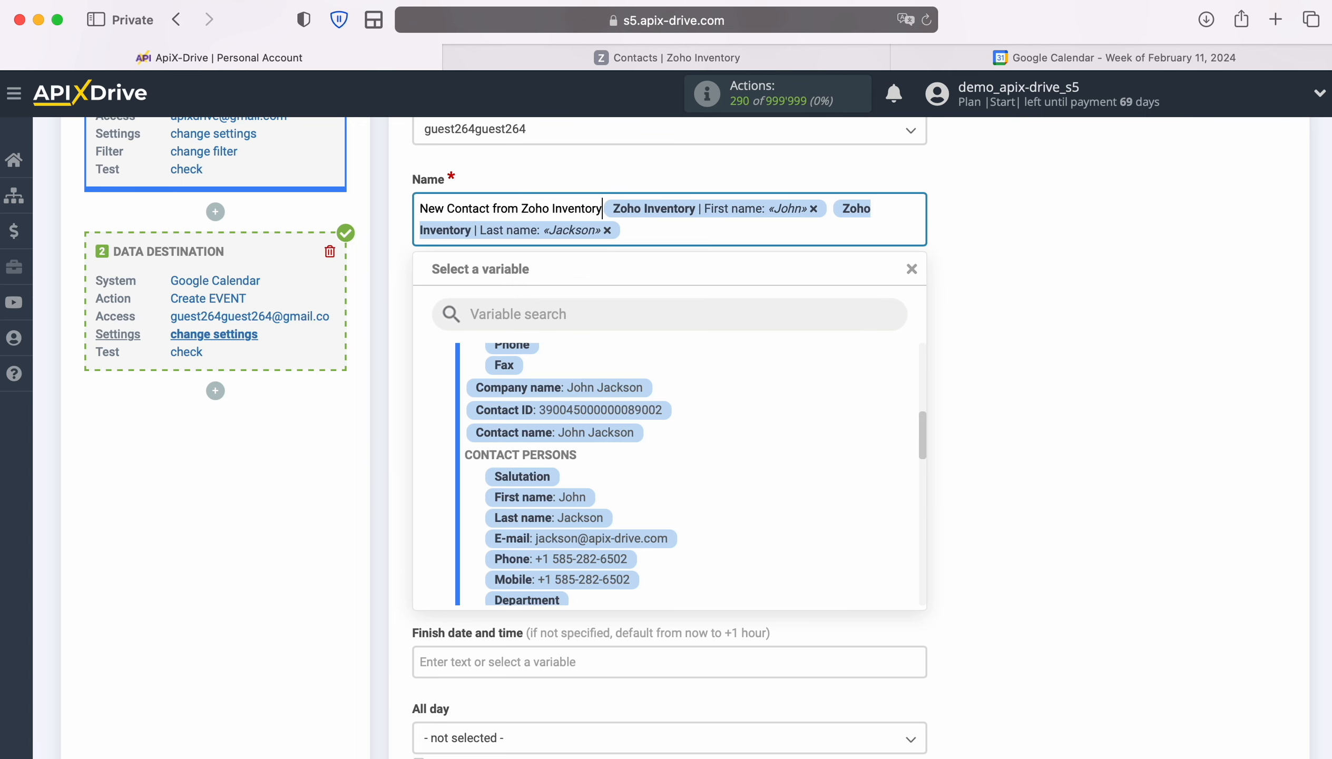
{"action": "left_click", "coordinate": [556, 333]}
- Add 'Date' with the creation date and 'Name' with first and last name variables to the Description
{"action": "type", "text": "Date"}
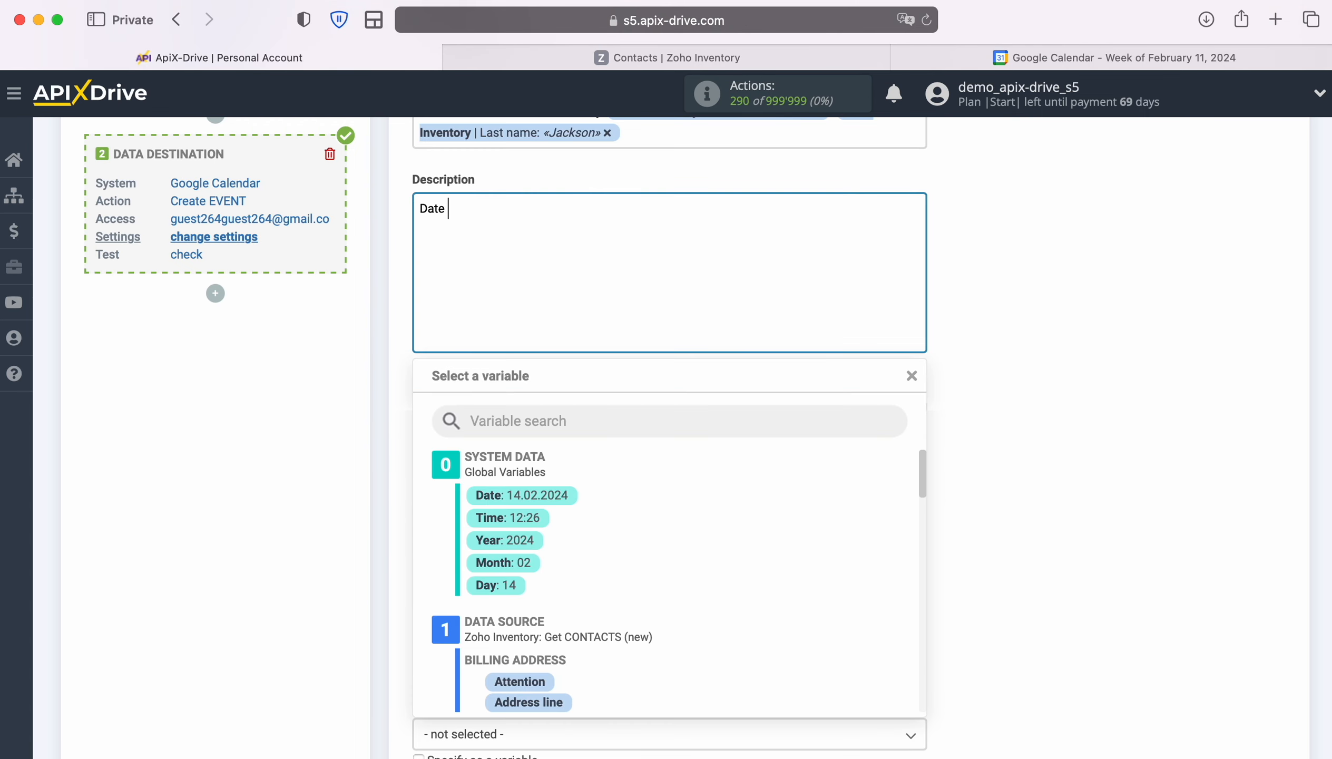
{"action": "scroll", "coordinate": [726, 563], "scroll_direction": "down", "scroll_amount": 15}
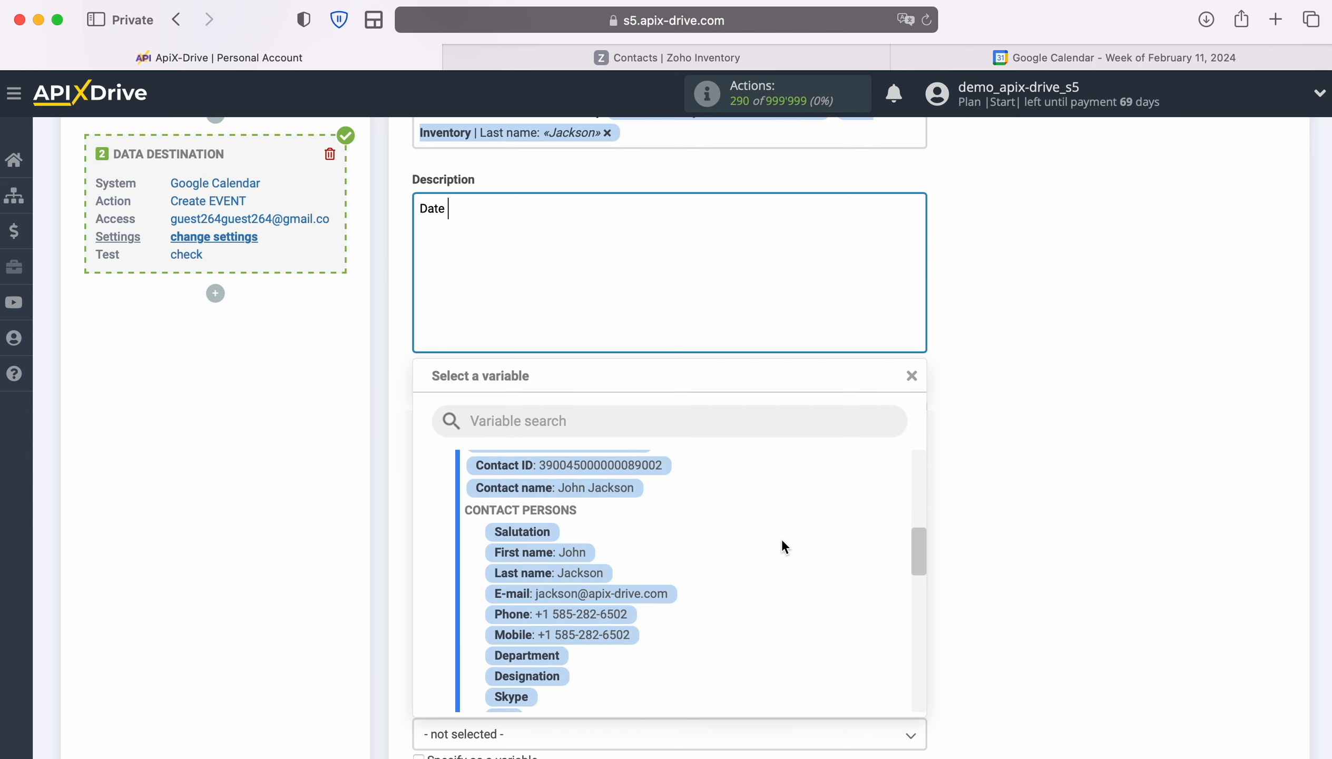
{"action": "scroll", "coordinate": [781, 538], "scroll_direction": "down", "scroll_amount": 3}
{"action": "left_click", "coordinate": [642, 554]}
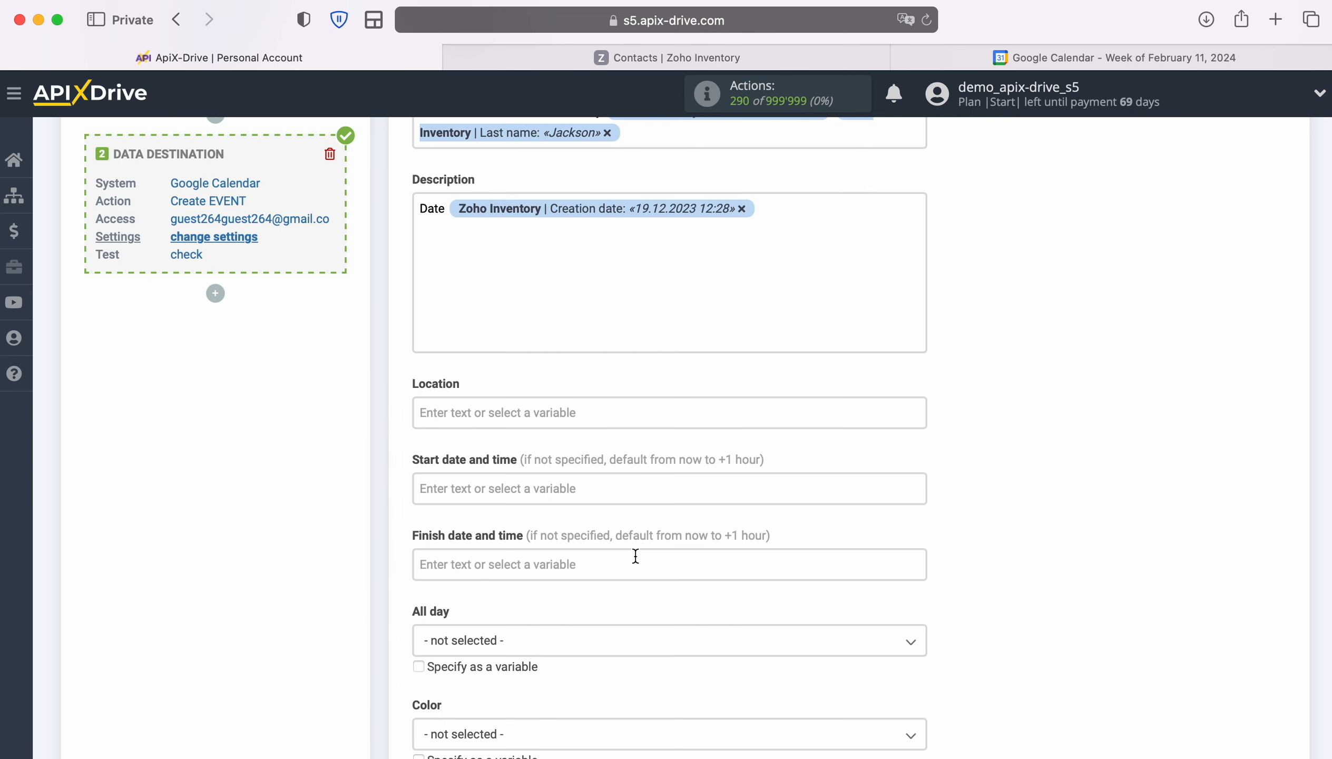
{"action": "key", "text": "Return"}
{"action": "type", "text": "Name"}
{"action": "left_click", "coordinate": [565, 329]}
{"action": "scroll", "coordinate": [752, 529], "scroll_direction": "up", "scroll_amount": 5}
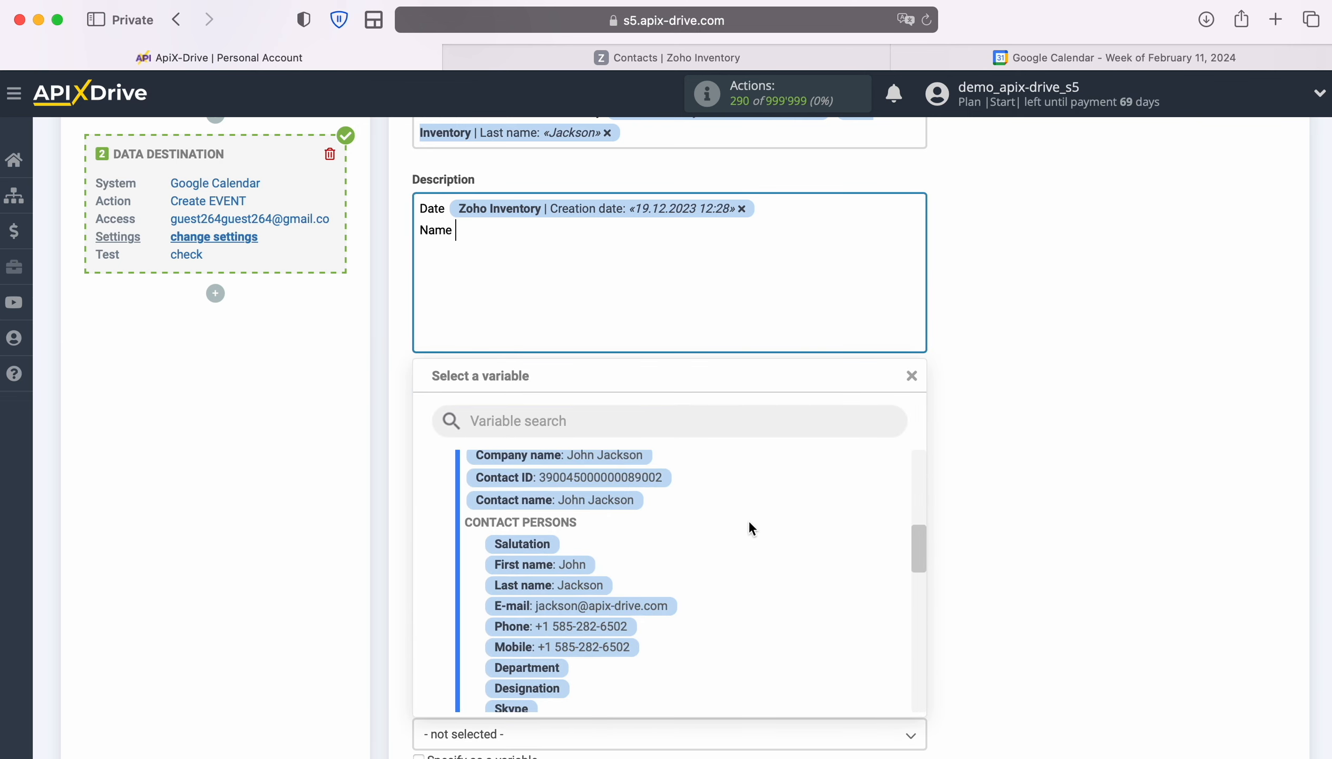
{"action": "left_click", "coordinate": [544, 564]}
{"action": "left_click", "coordinate": [703, 270]}
{"action": "left_click", "coordinate": [581, 586]}
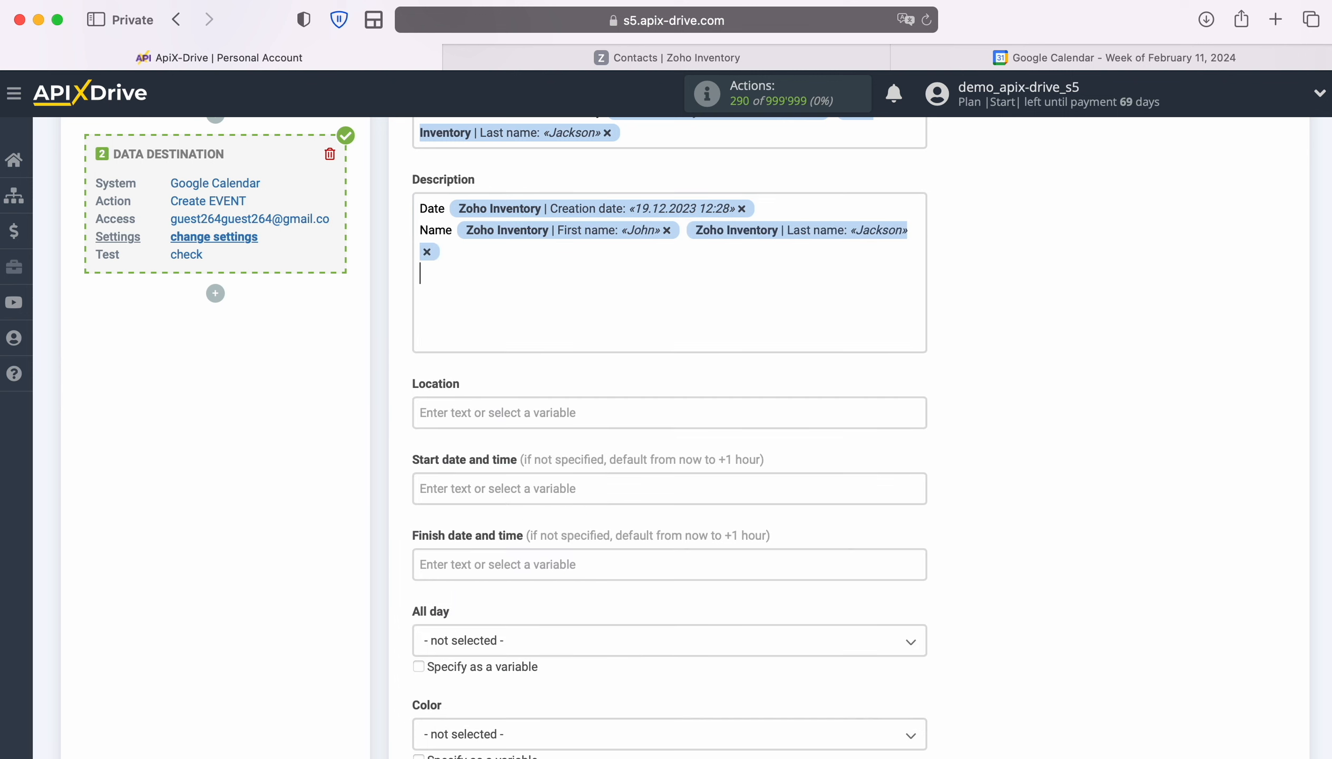
- Add 'Email' and 'Phone' lines with the contact's e-mail and phone variables
{"action": "type", "text": "Email"}
{"action": "left_click", "coordinate": [519, 312]}
{"action": "scroll", "coordinate": [775, 504], "scroll_direction": "down", "scroll_amount": 2}
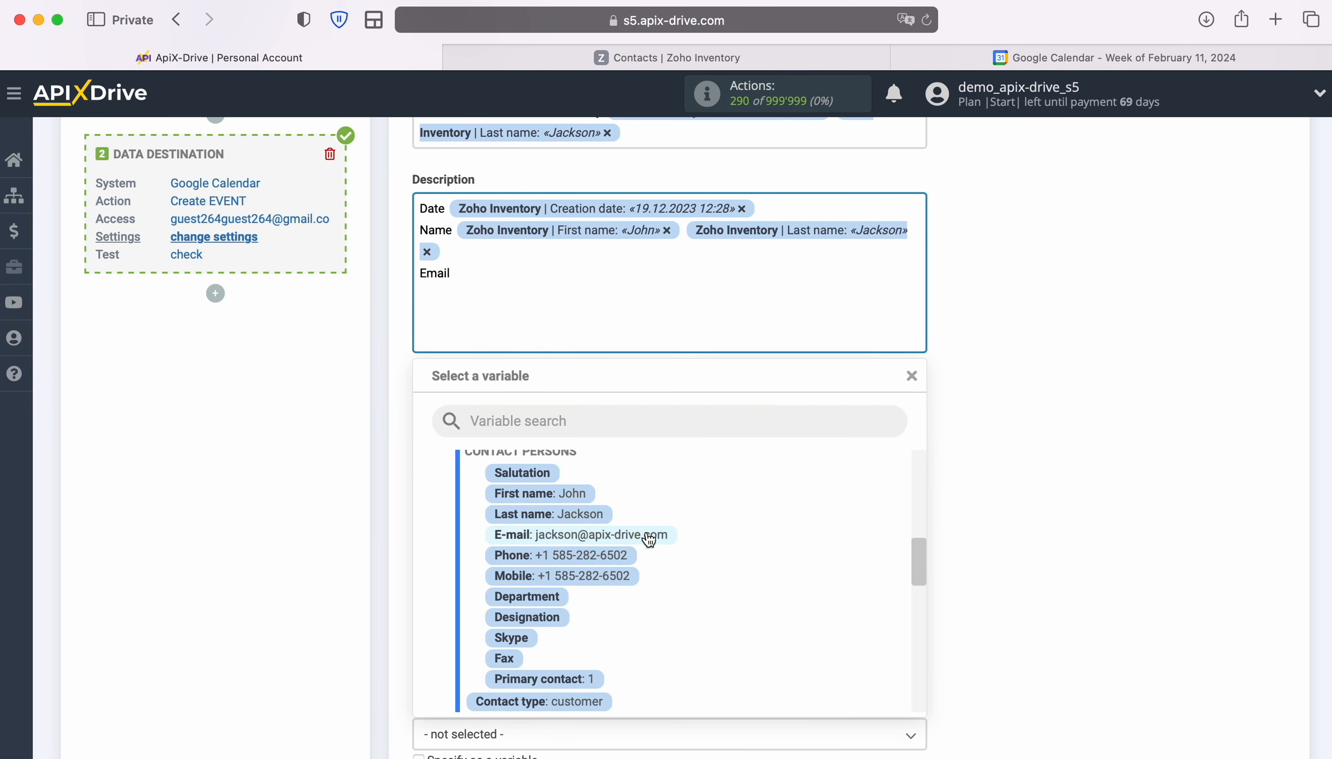
{"action": "left_click", "coordinate": [649, 539]}
{"action": "key", "text": "Return"}
{"action": "type", "text": "Phone"}
{"action": "left_click", "coordinate": [557, 301]}
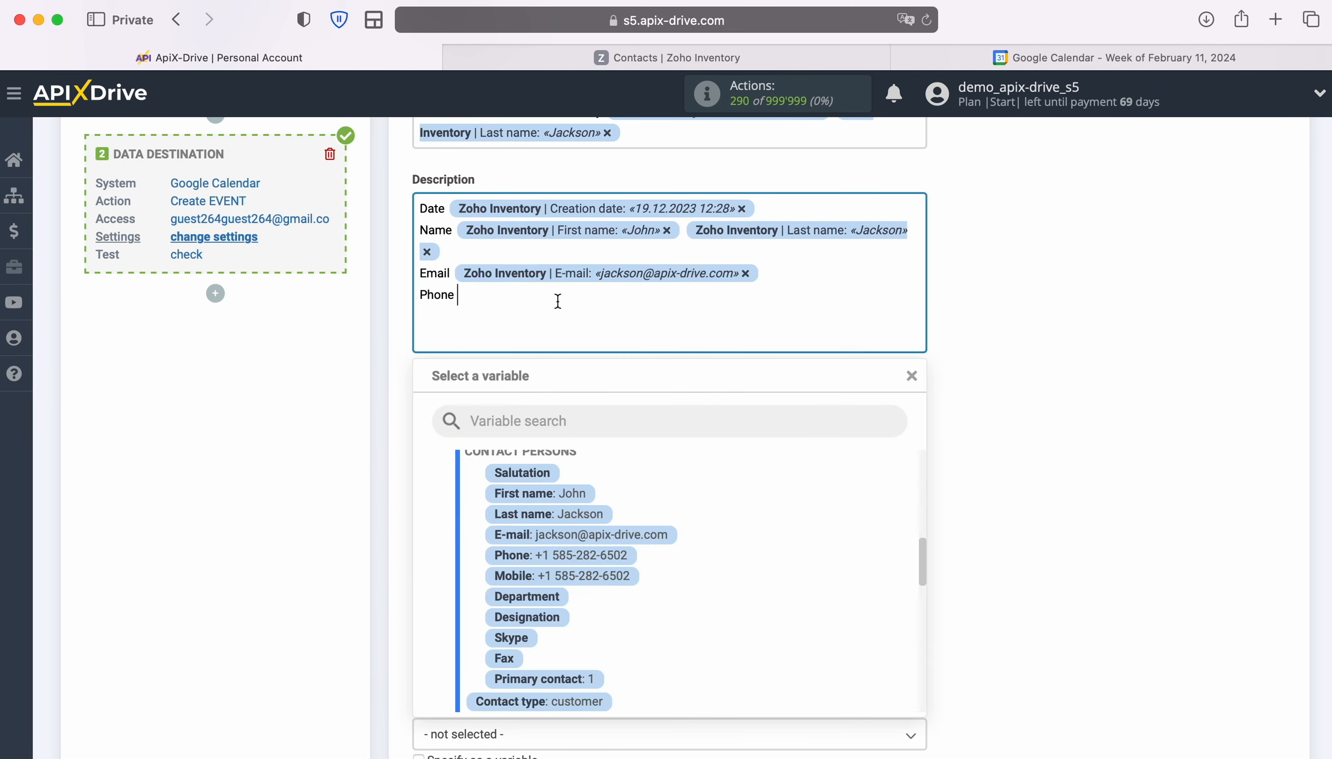
{"action": "left_click", "coordinate": [587, 556]}
{"action": "scroll", "coordinate": [1018, 487], "scroll_direction": "down", "scroll_amount": 3}
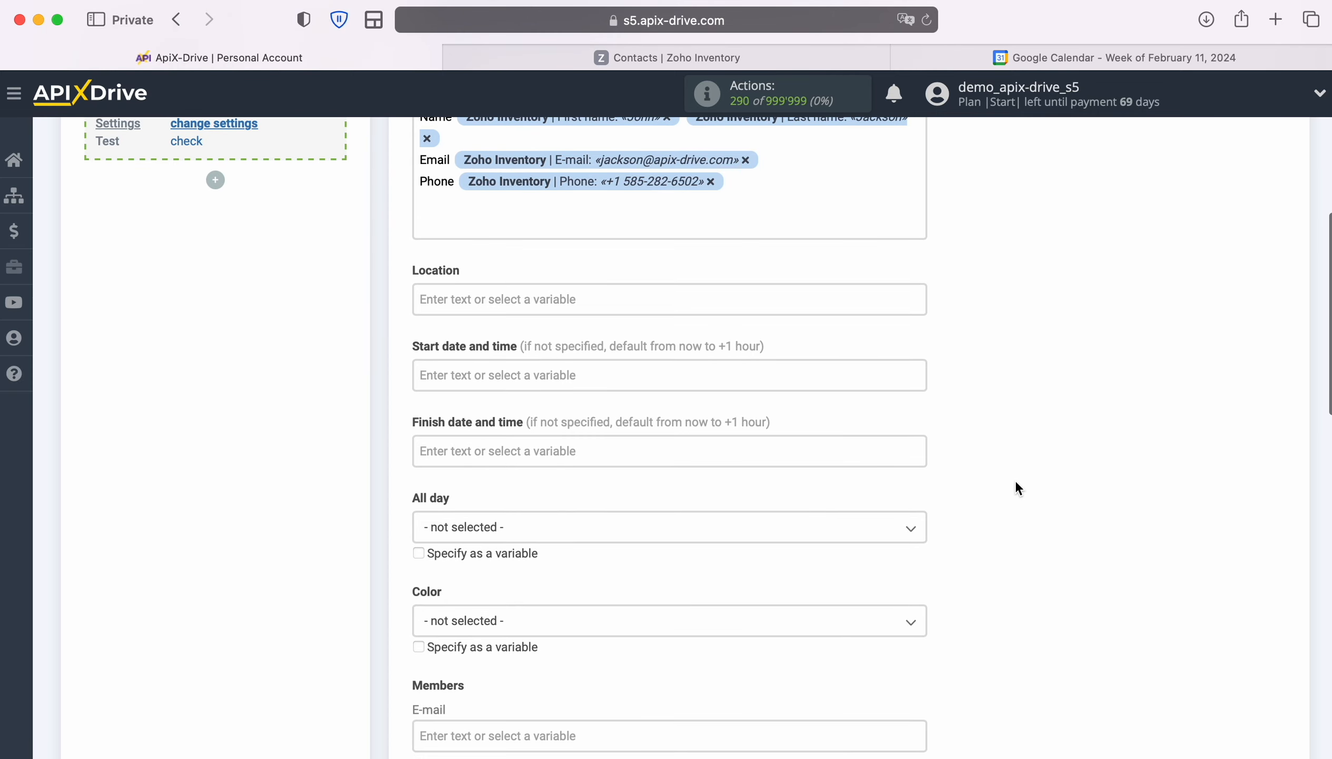
{"action": "scroll", "coordinate": [1012, 482], "scroll_direction": "down", "scroll_amount": 2}
{"action": "scroll", "coordinate": [470, 301], "scroll_direction": "down", "scroll_amount": 2}
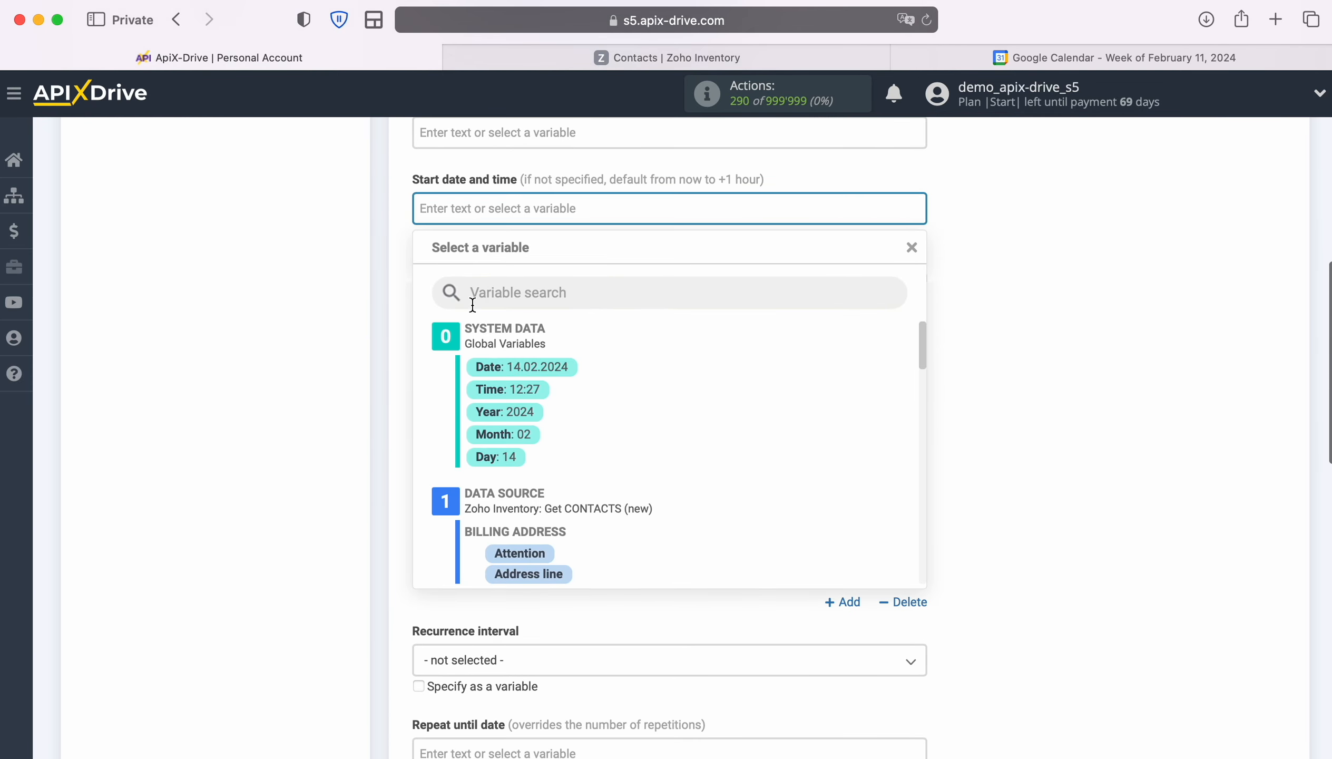
- Set both Start and Finish date to the System data Date and Time variables
{"action": "left_click", "coordinate": [515, 371]}
{"action": "left_click", "coordinate": [666, 207]}
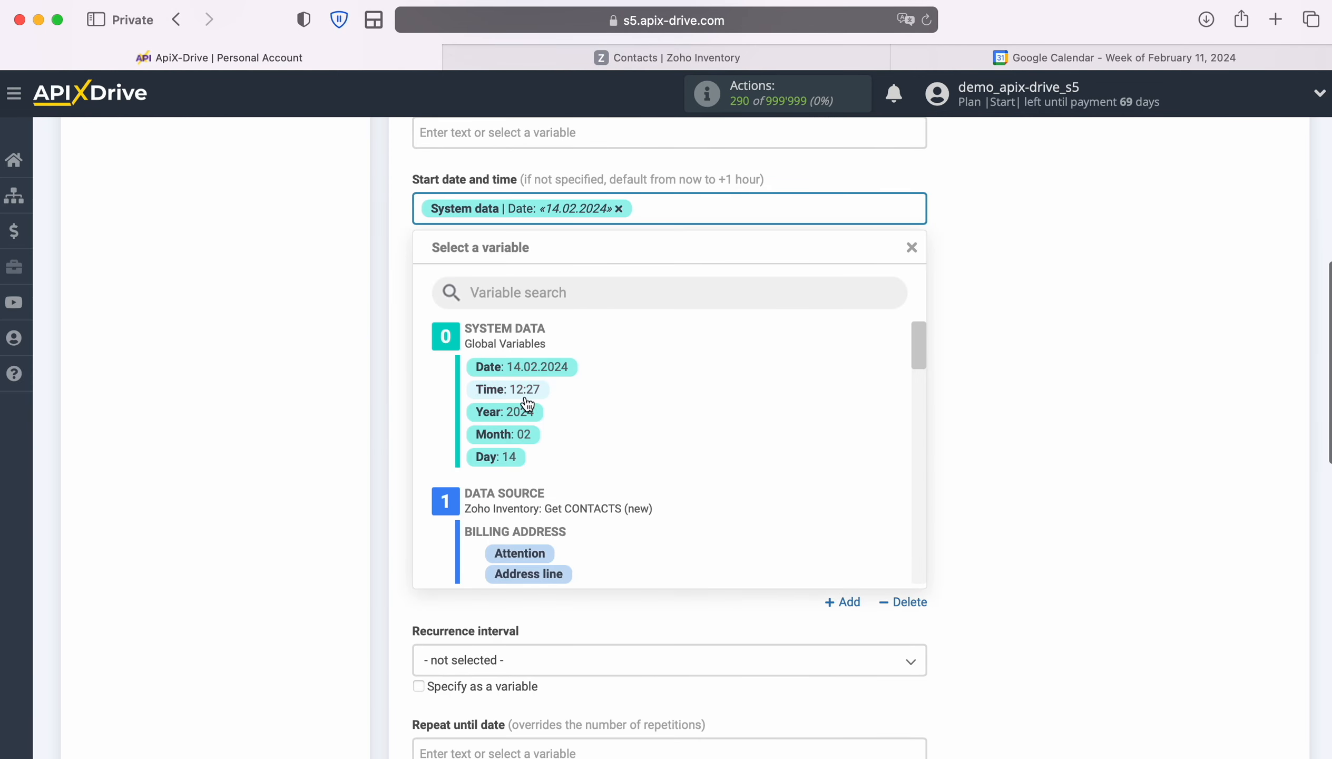
{"action": "left_click", "coordinate": [507, 389]}
{"action": "left_click", "coordinate": [490, 289]}
{"action": "scroll", "coordinate": [489, 299], "scroll_direction": "down", "scroll_amount": 1}
{"action": "scroll", "coordinate": [489, 305], "scroll_direction": "down", "scroll_amount": 1}
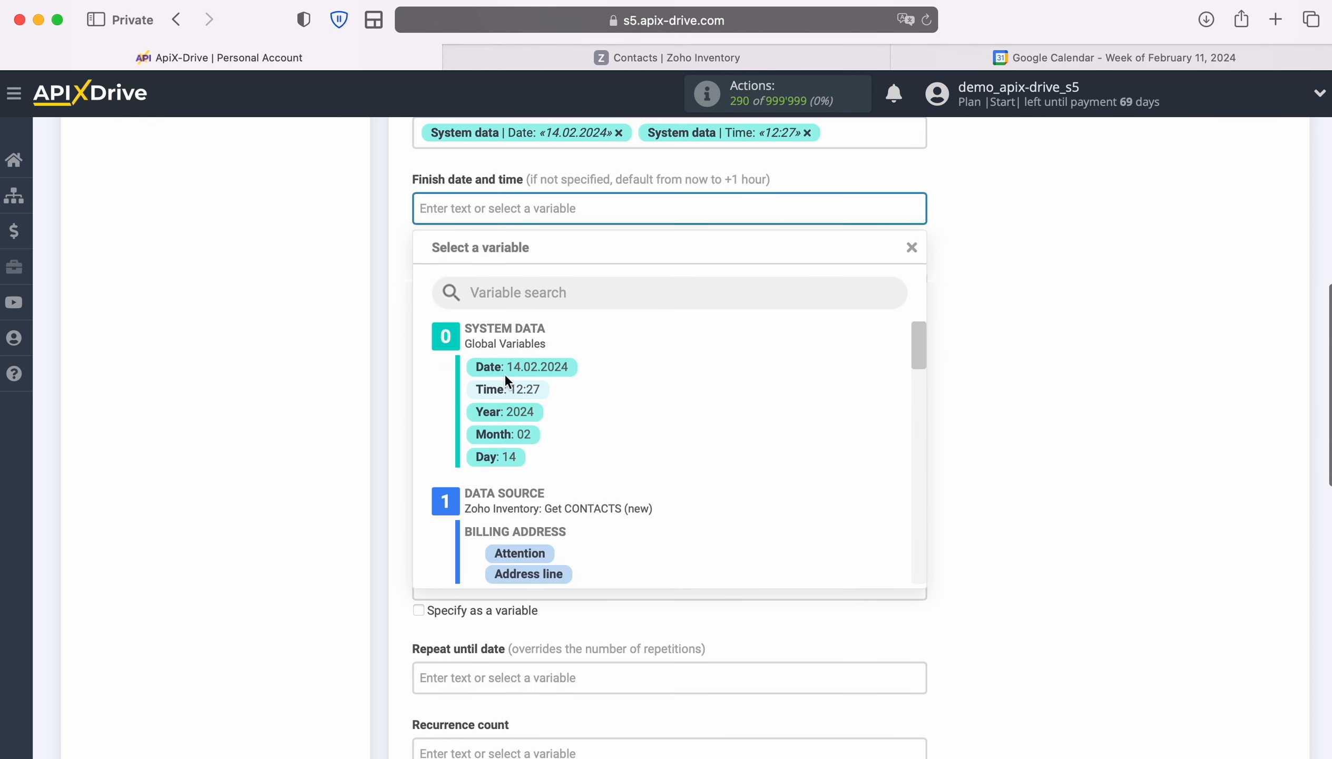
{"action": "left_click", "coordinate": [508, 365]}
{"action": "left_click", "coordinate": [682, 221]}
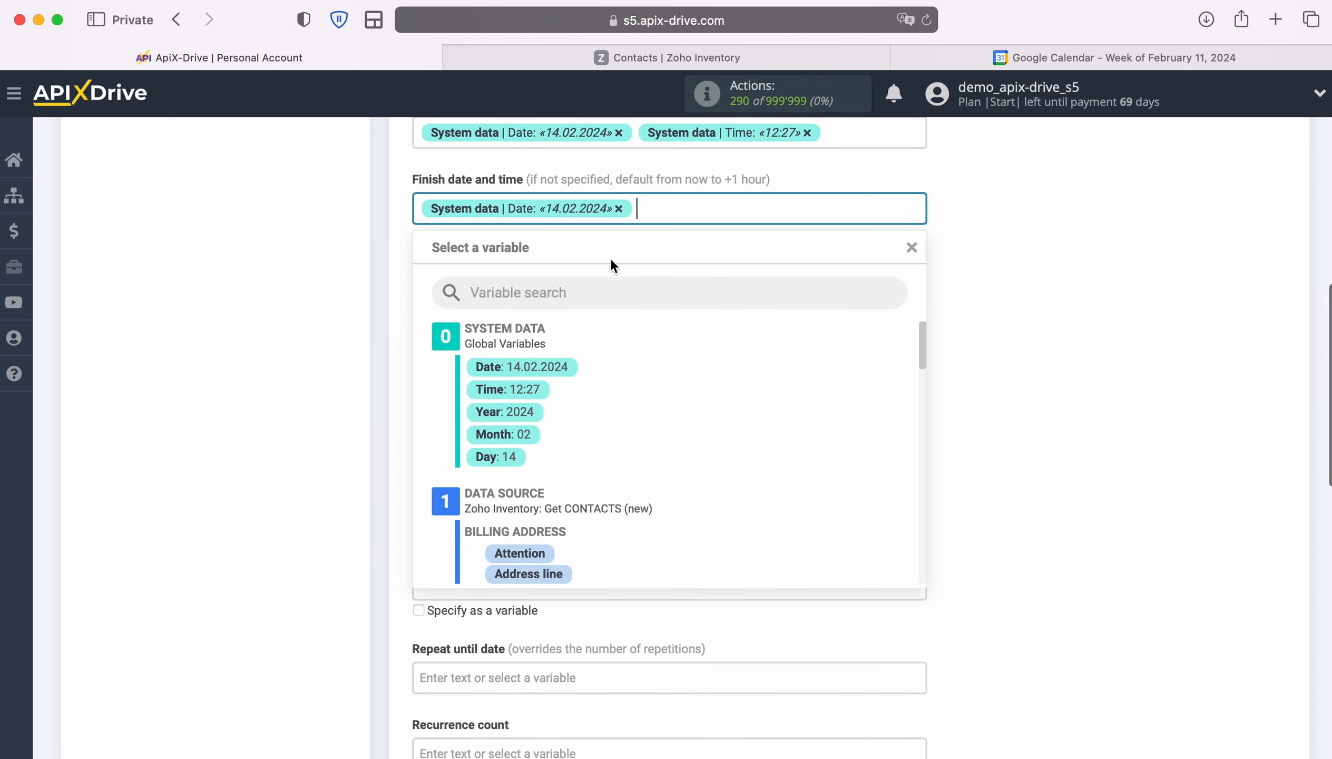
{"action": "left_click", "coordinate": [522, 387]}
{"action": "scroll", "coordinate": [730, 408], "scroll_direction": "down", "scroll_amount": 10}
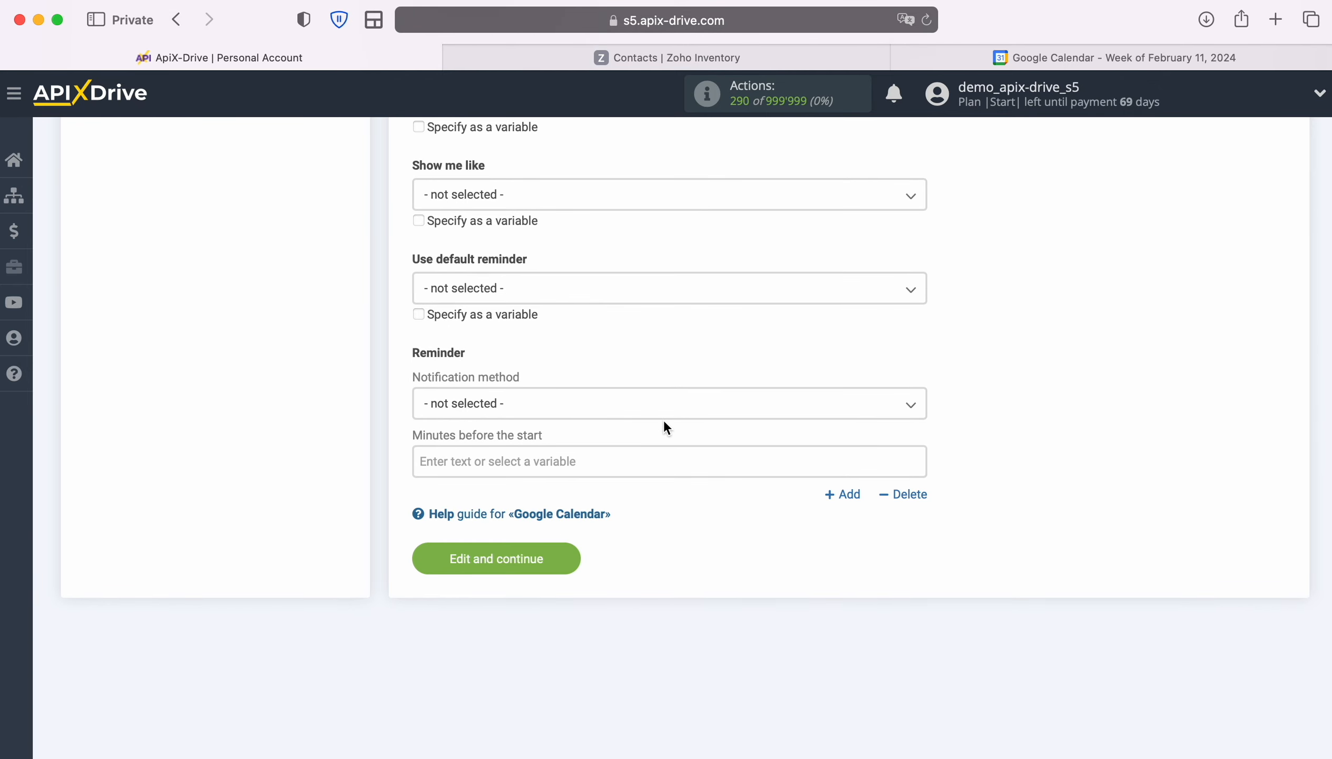
- Save the event settings and send test data to Google Calendar
{"action": "left_click", "coordinate": [567, 557]}
{"action": "scroll", "coordinate": [1229, 510], "scroll_direction": "down", "scroll_amount": 3}
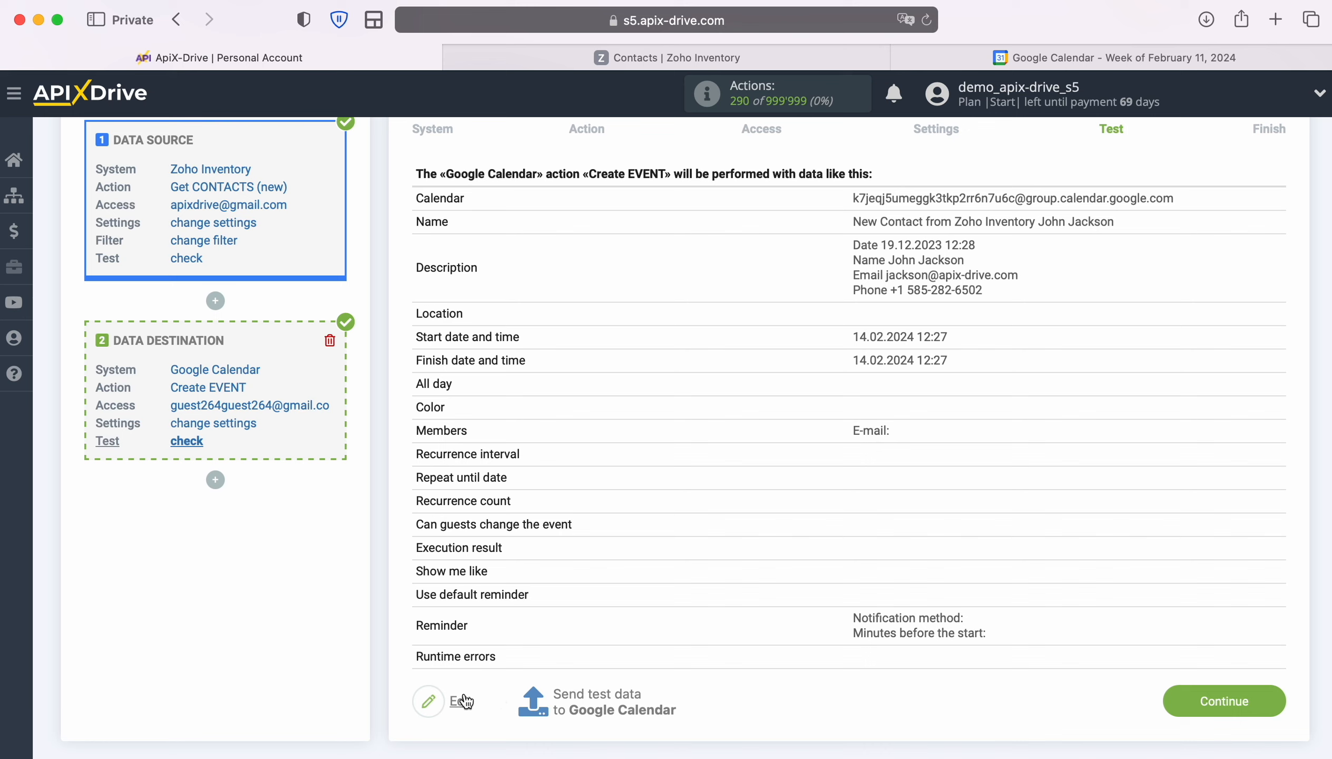
{"action": "left_click", "coordinate": [595, 695]}
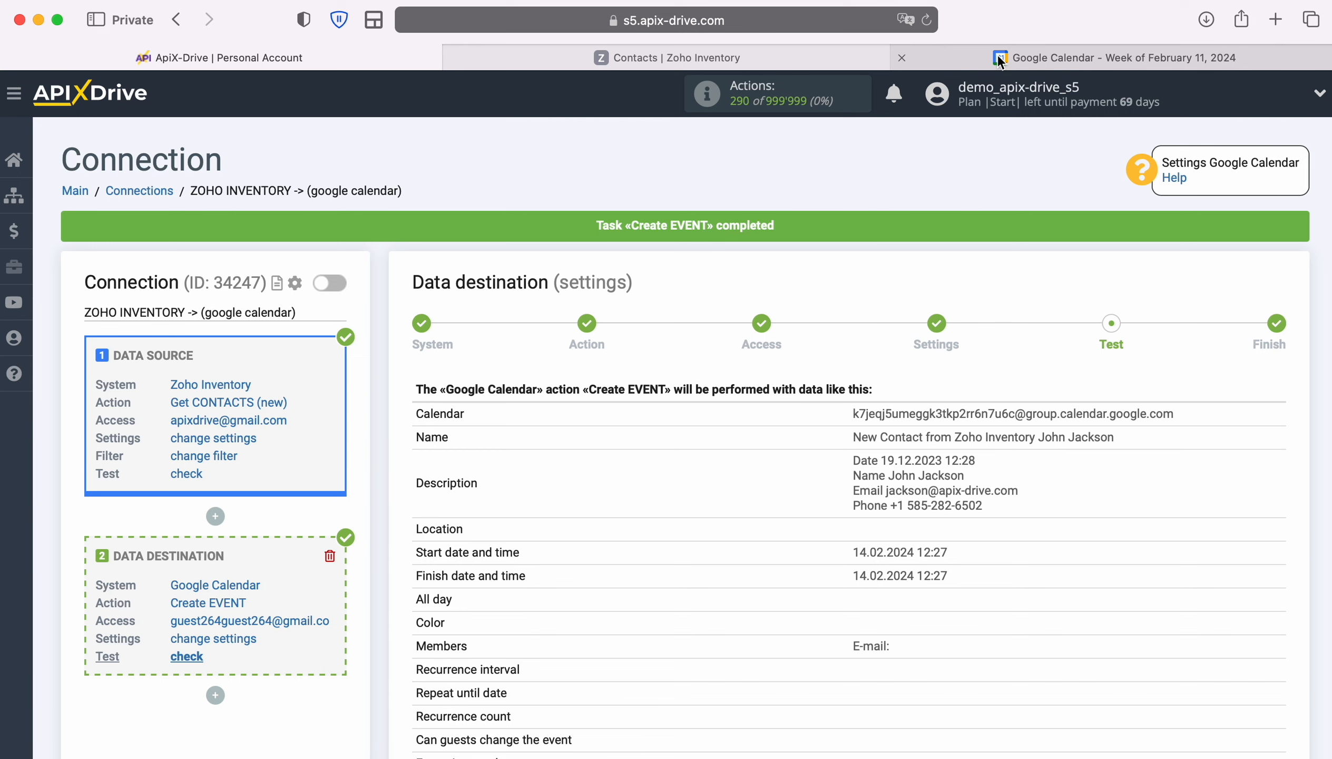
{"action": "left_click", "coordinate": [1114, 57]}
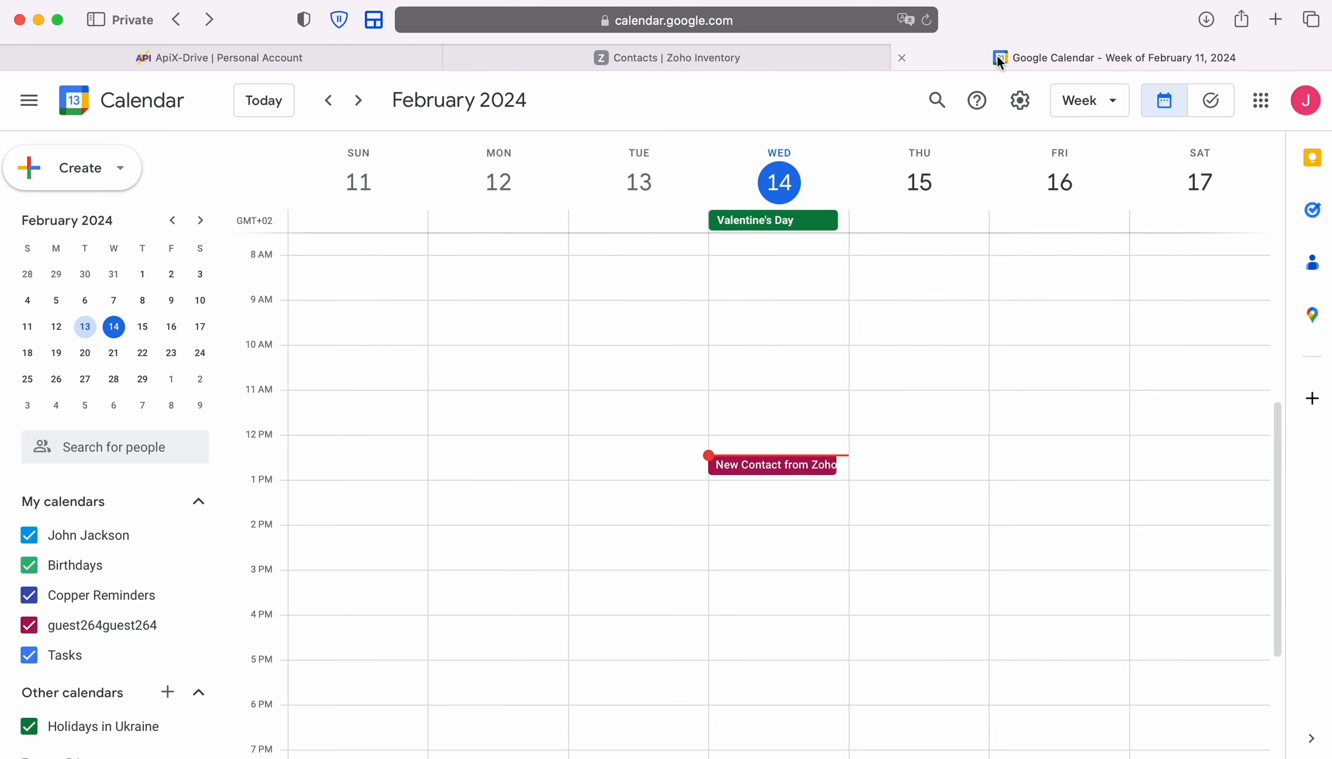
{"action": "left_click", "coordinate": [791, 464]}
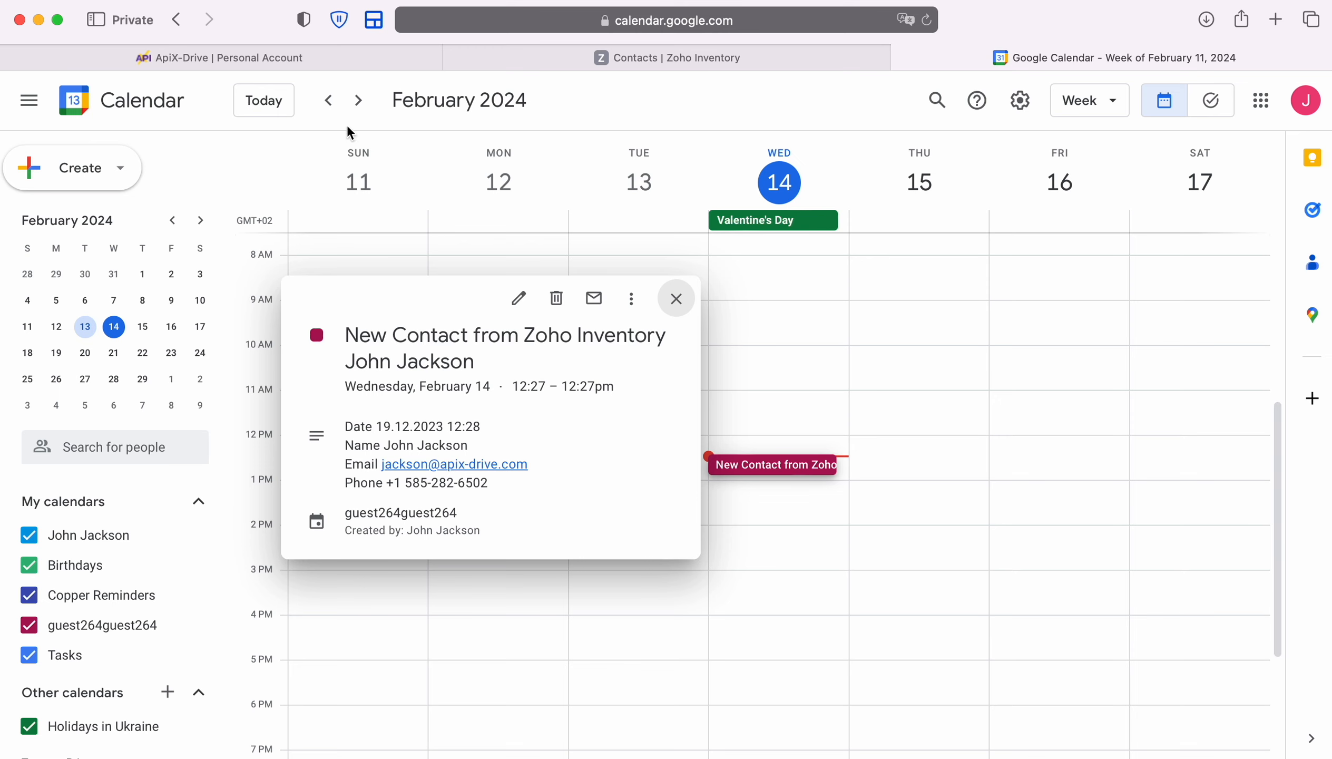
{"action": "left_click", "coordinate": [262, 55]}
{"action": "scroll", "coordinate": [1166, 619], "scroll_direction": "down", "scroll_amount": 4}
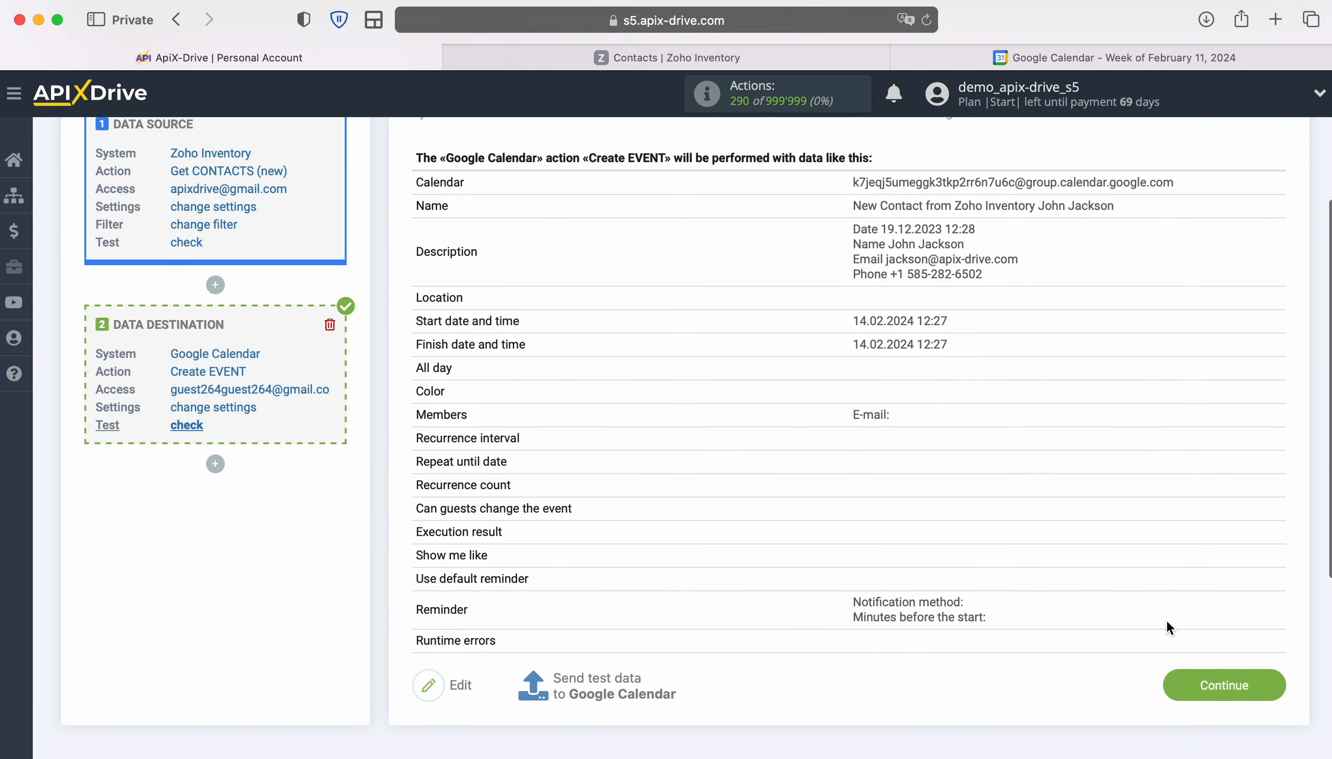
- Enable auto-update for the connection with a 5-minute update interval
{"action": "left_click", "coordinate": [1274, 682]}
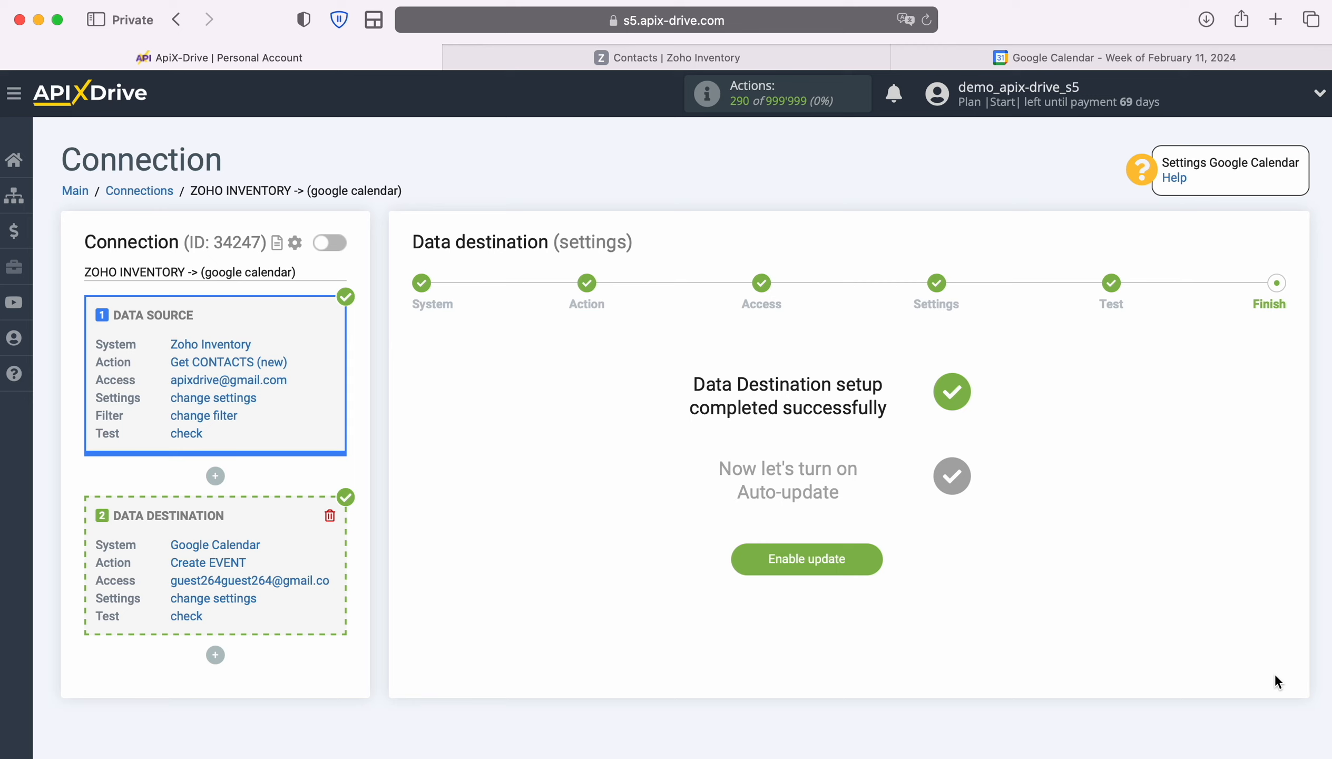
{"action": "left_click", "coordinate": [870, 555]}
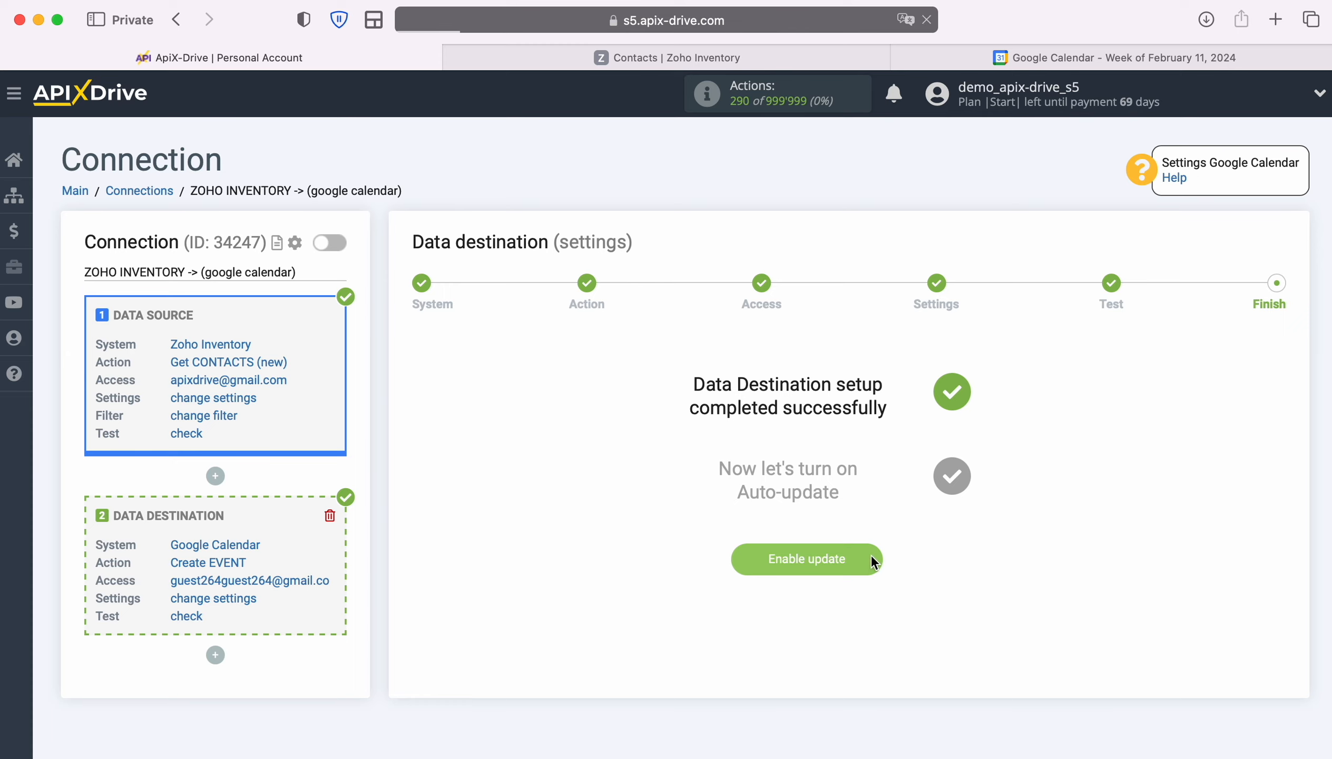
{"action": "left_click", "coordinate": [1264, 300]}
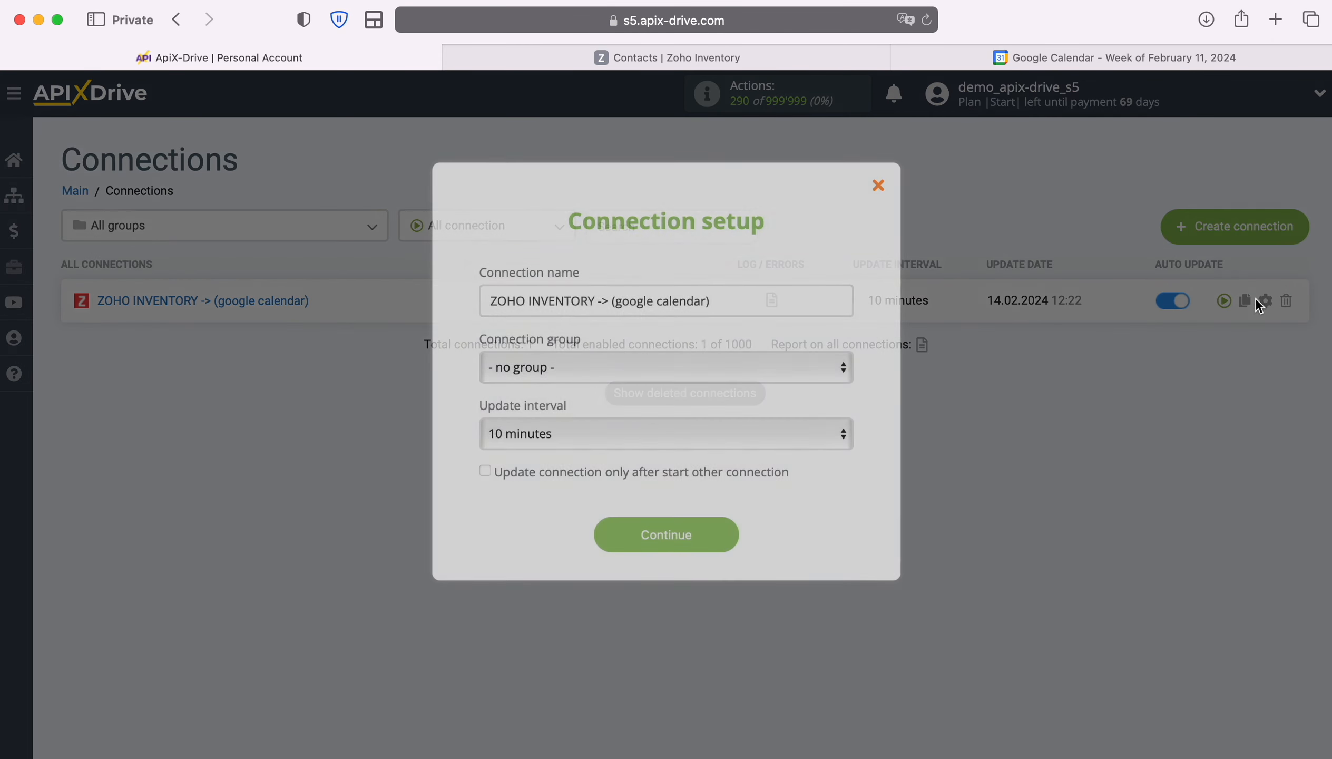
{"action": "left_click", "coordinate": [761, 429]}
{"action": "left_click", "coordinate": [743, 406]}
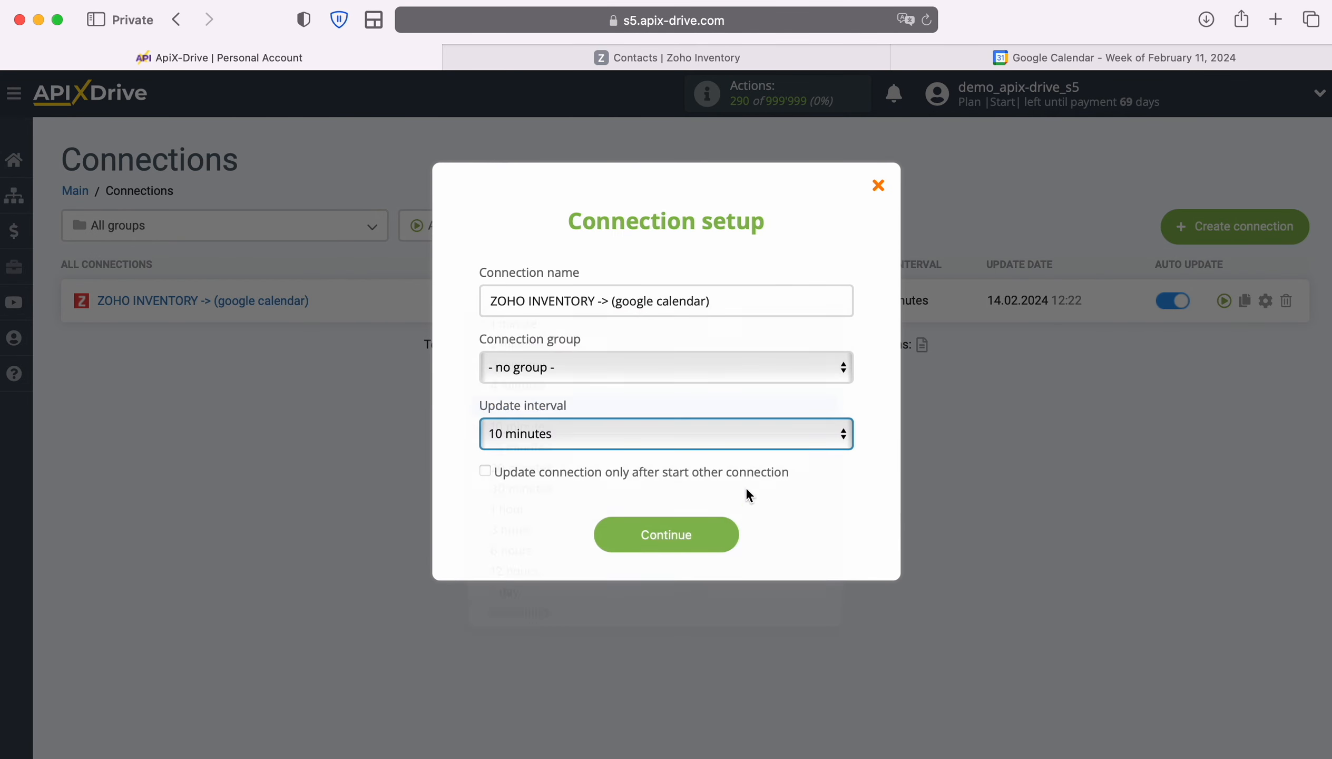
{"action": "left_click", "coordinate": [725, 533]}
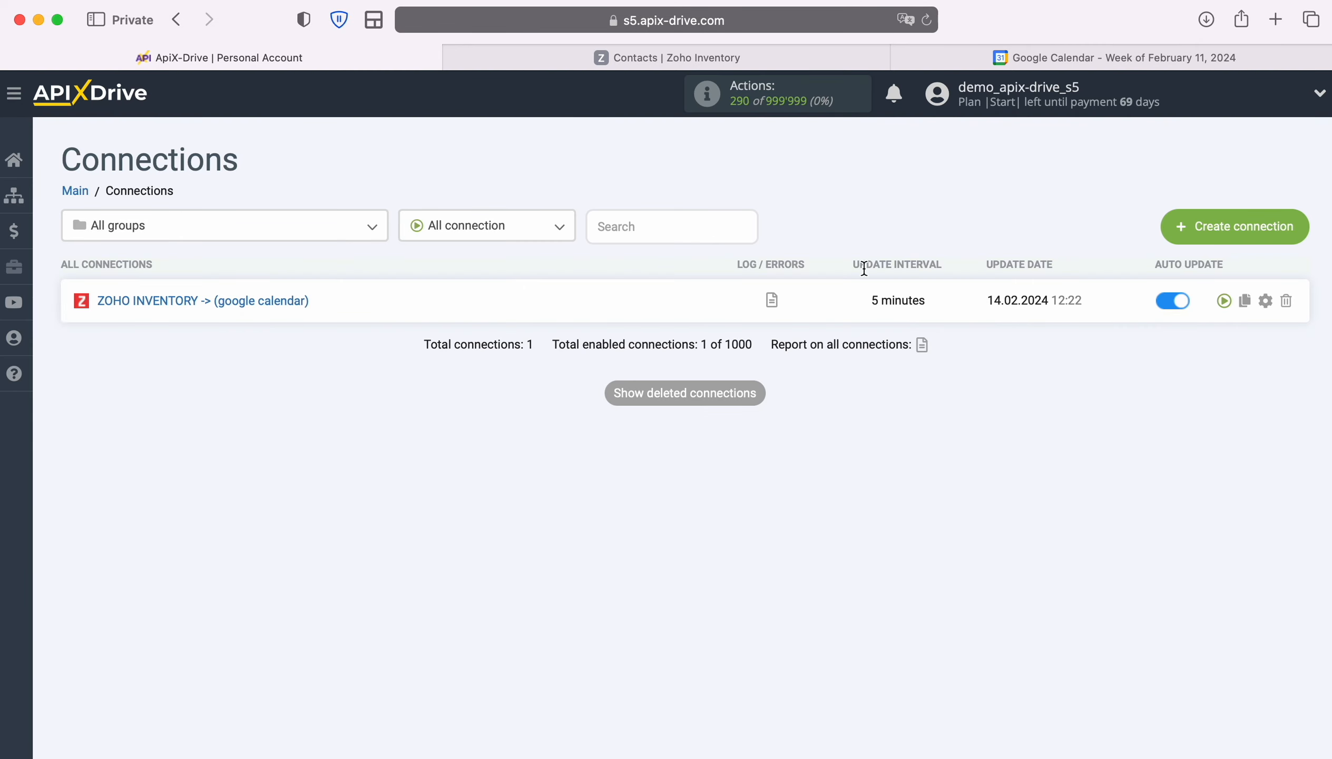